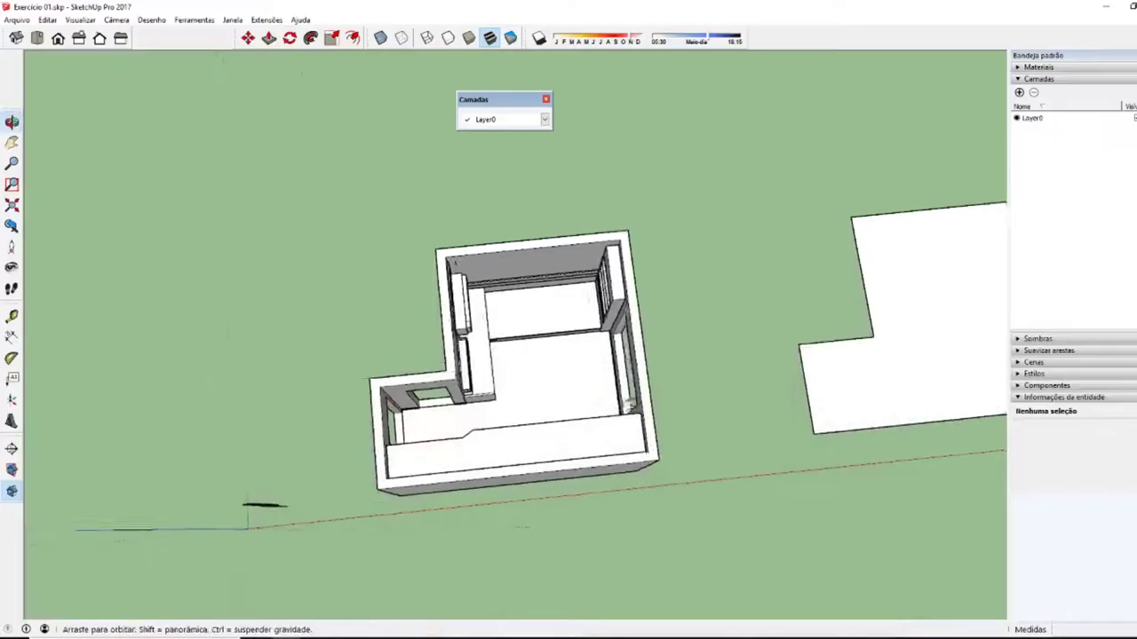
- Orbit around the house and add a new layer, Camada1, in the Layers tray
mouse_move(619, 324)
middle_down()
mouse_move(405, 436)
mouse_move(347, 211)
mouse_move(571, 420)
mouse_move(399, 450)
mouse_move(530, 459)
mouse_move(252, 373)
mouse_move(376, 398)
mouse_move(136, 394)
mouse_move(943, 474)
middle_up()
scroll(609, 494, down, 3)
middle_drag(609, 494, 521, 514)
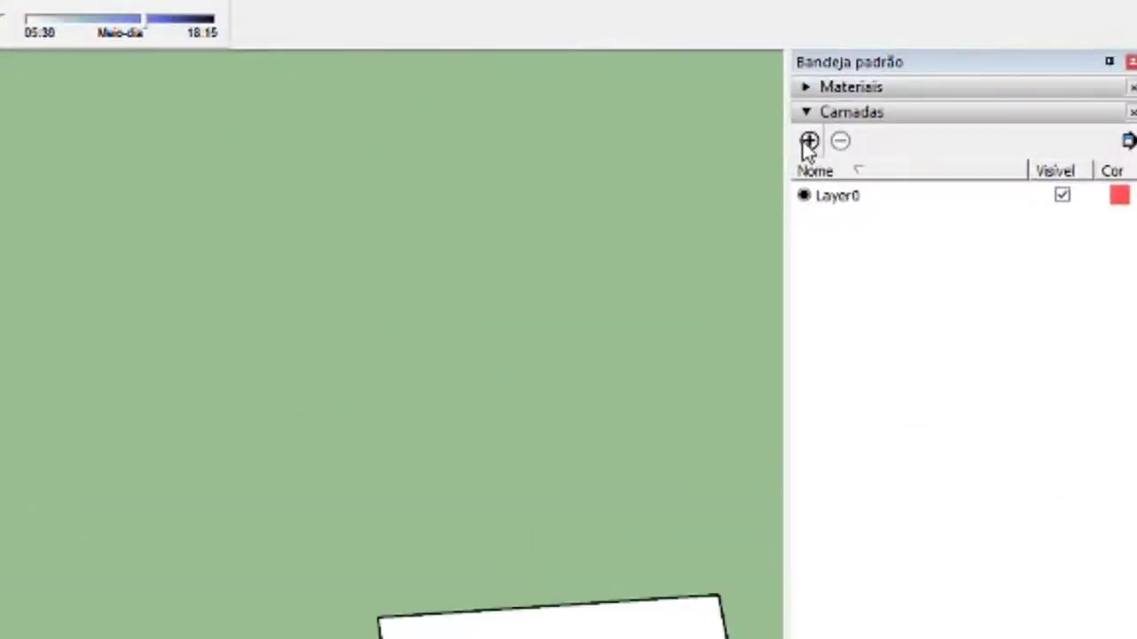
click(1019, 91)
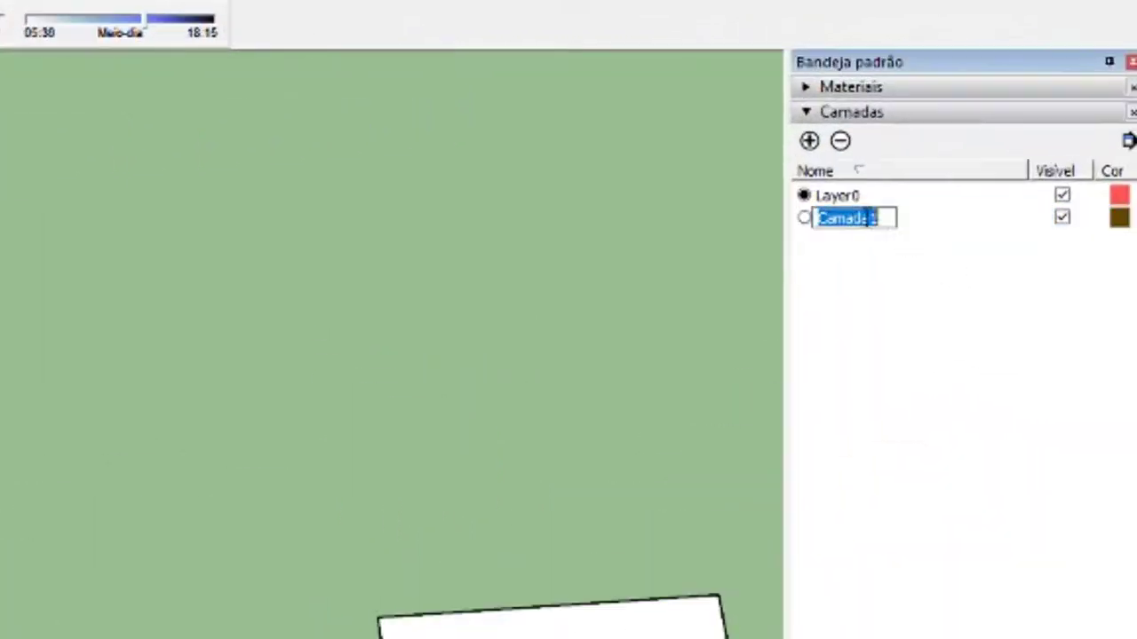
- Rename the new layer Camada1 to '01. Parede'
click(875, 240)
double_click(865, 220)
drag(883, 219, 871, 219)
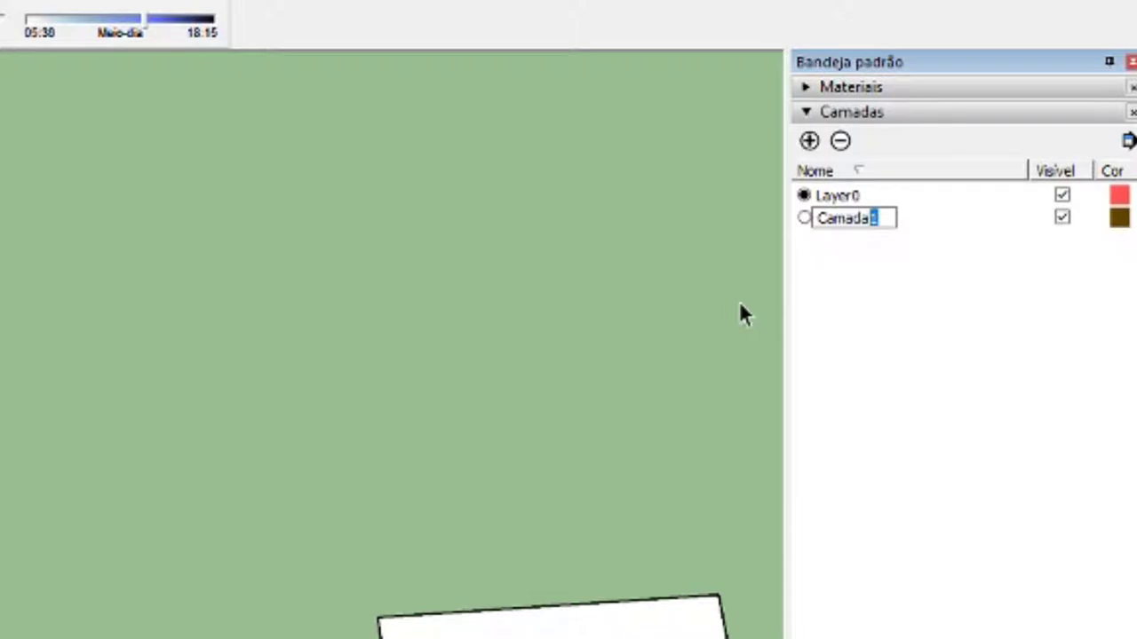
double_click(858, 220)
text(L)
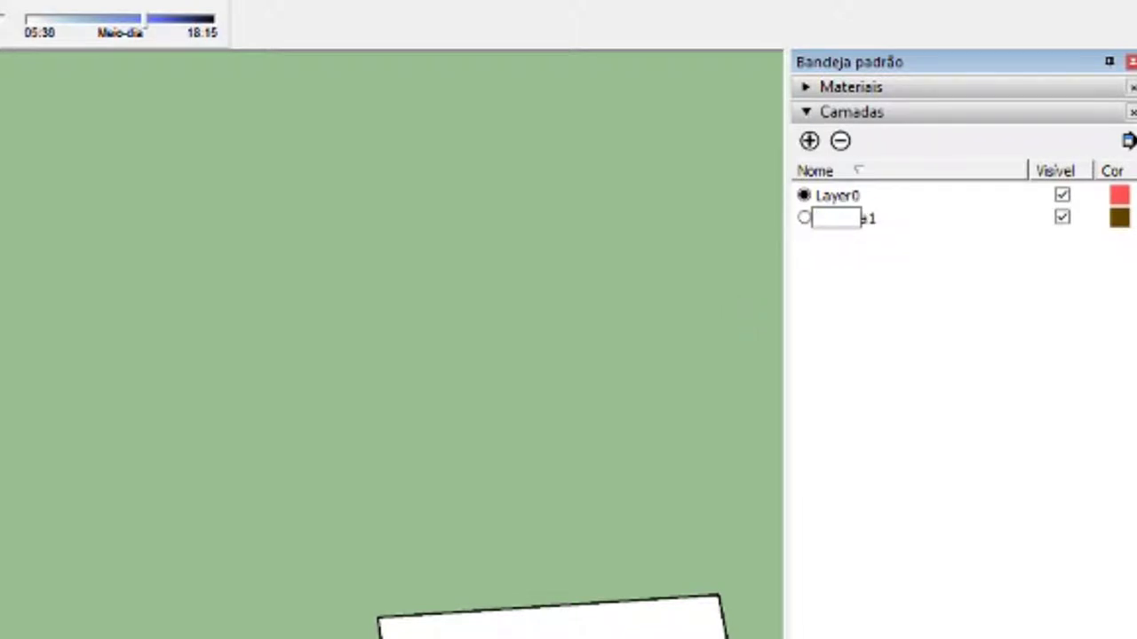
text(Para)
key(BackSpace)
key(BackSpace)
key(BackSpace)
text(01. Pa)
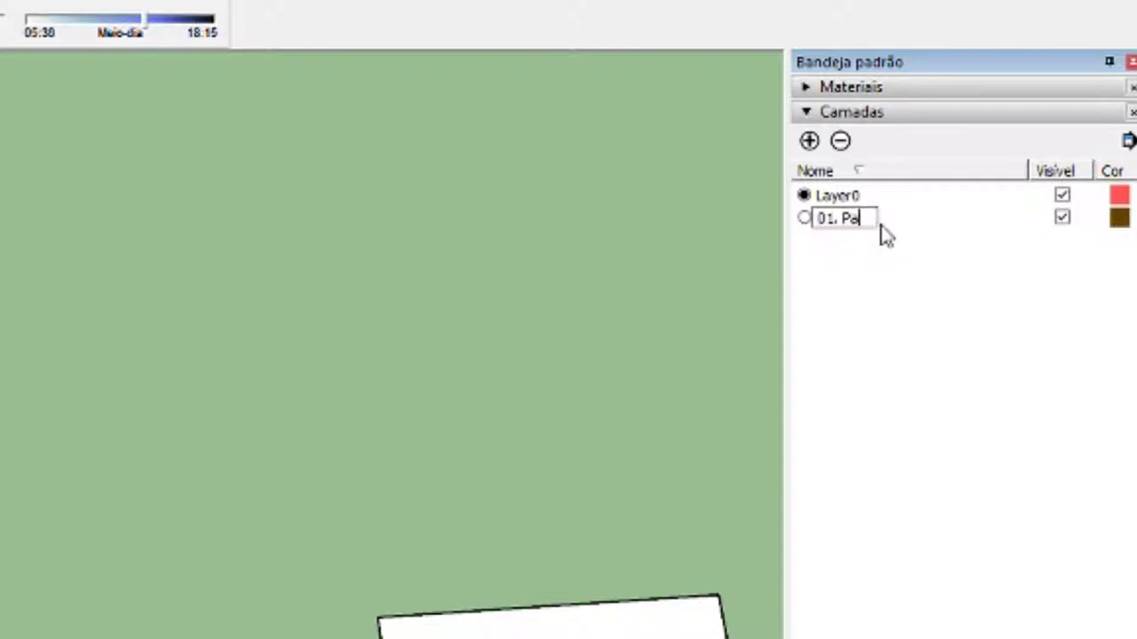
text(rede)
key(Return)
- Add layers '02. Piso' and '03. Forro / teto'
click(809, 141)
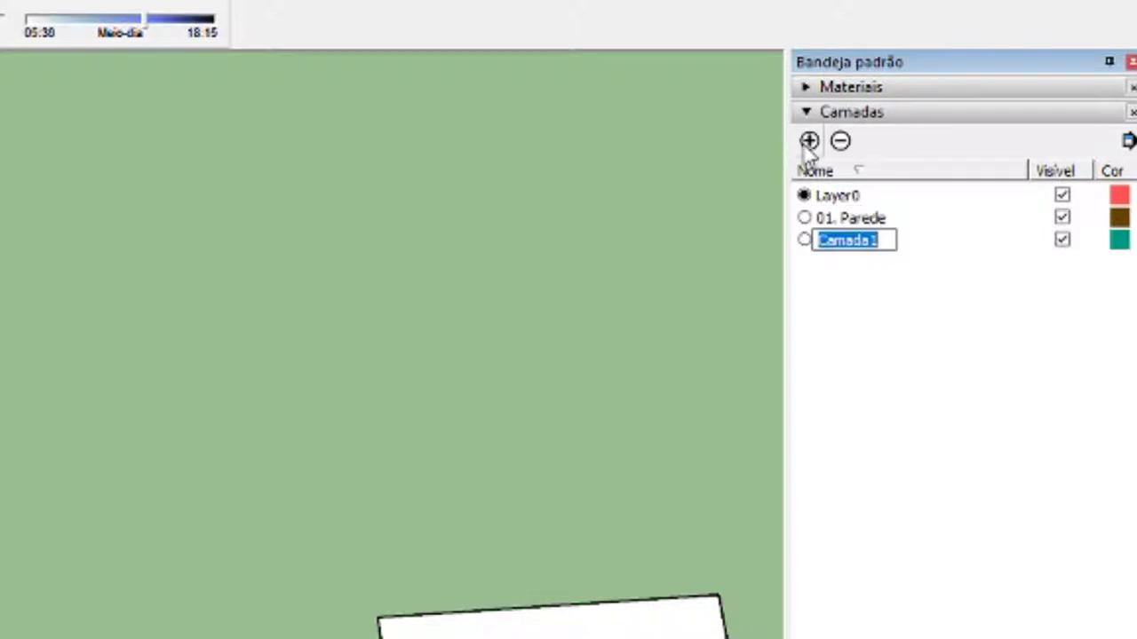
text(02. Pis)
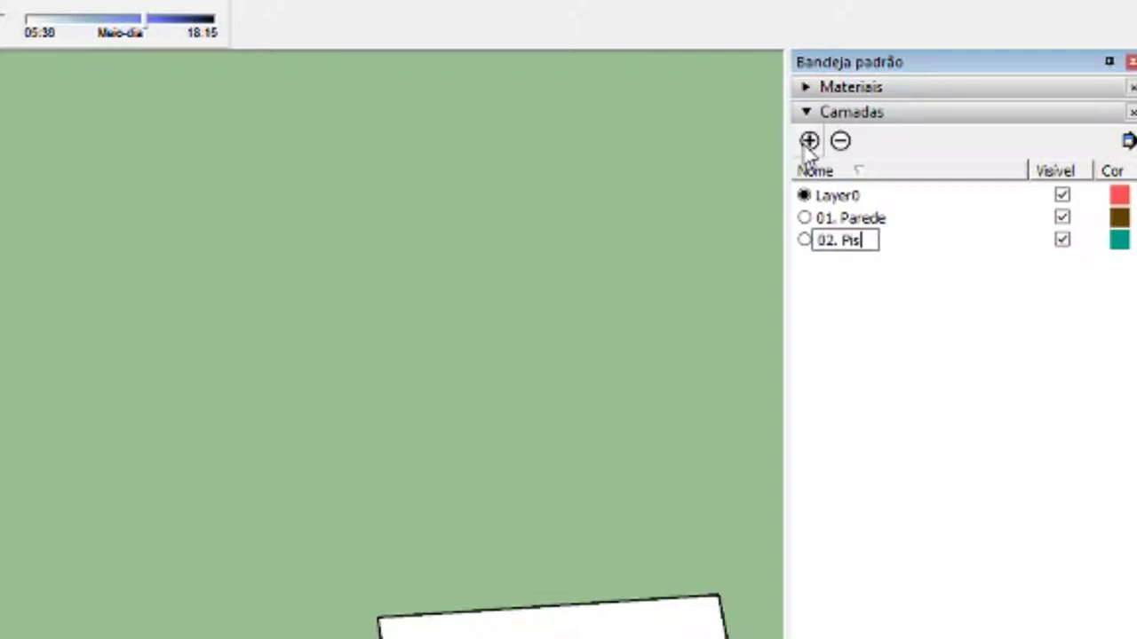
text(o)
key(Return)
click(809, 142)
text(03.)
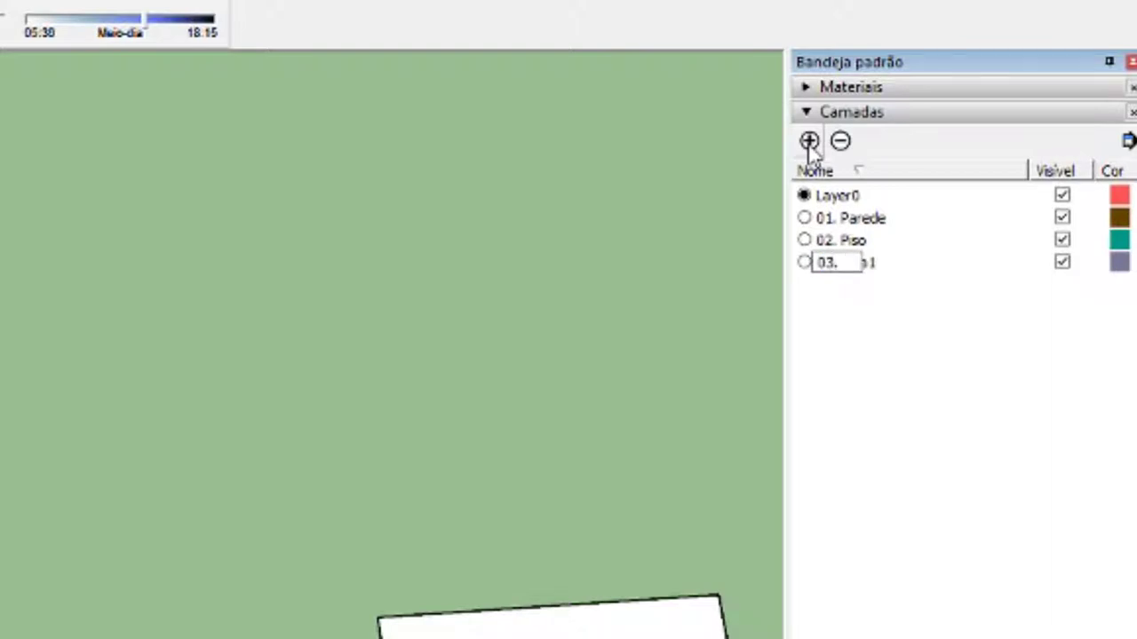
text( Forro)
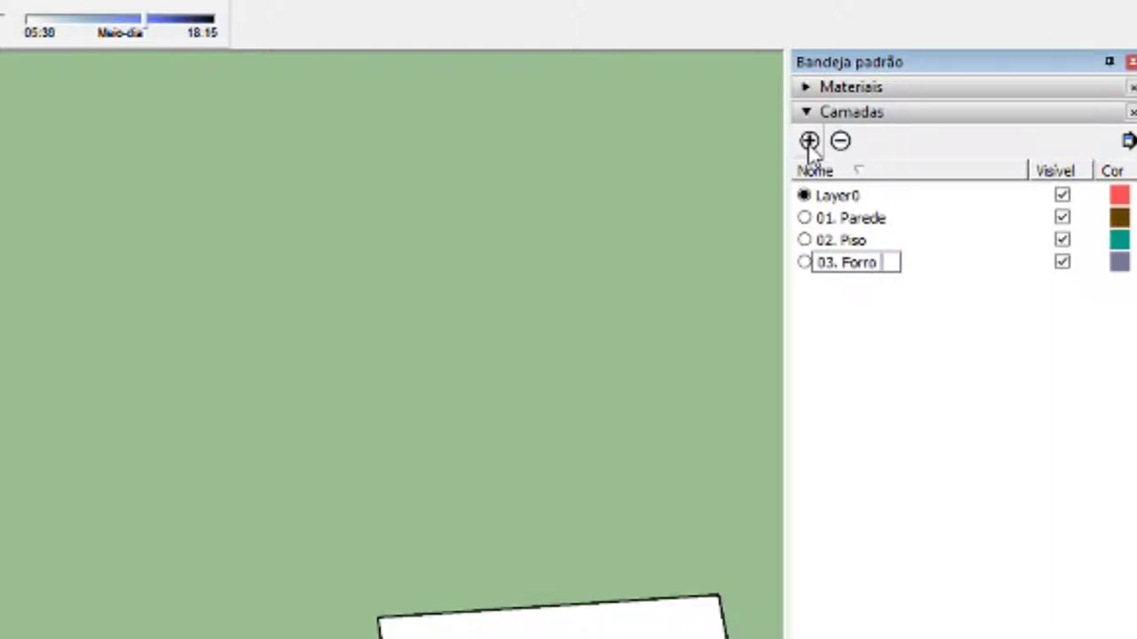
text( / te)
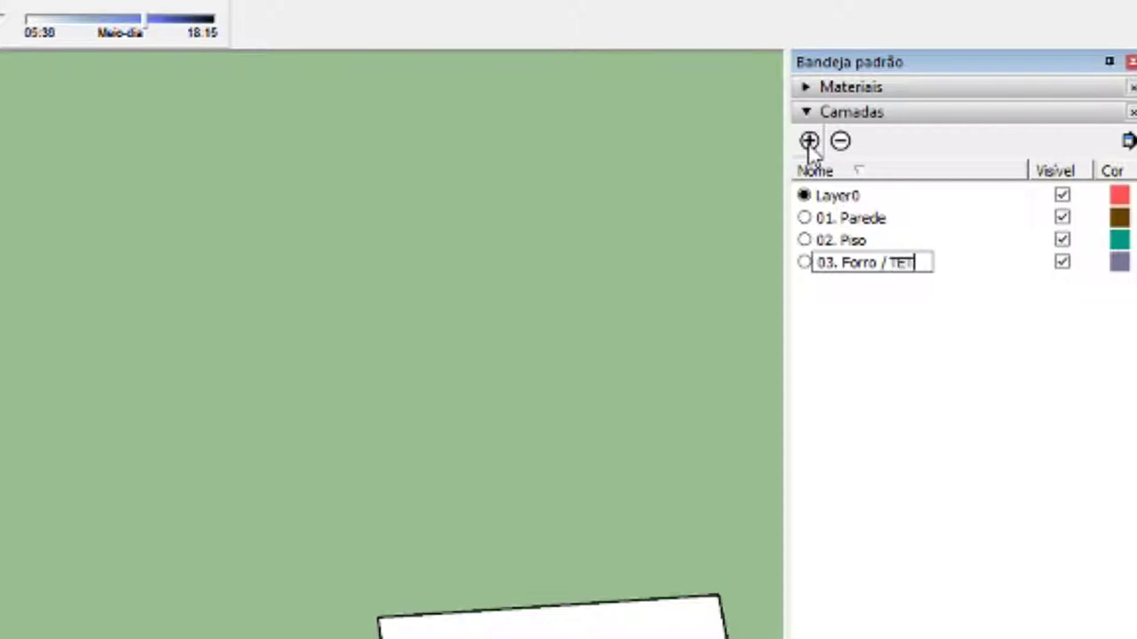
text(to)
- Add layers '04. Decoração' and '05. Móveis', then select the flat slab group
click(809, 141)
text(4.)
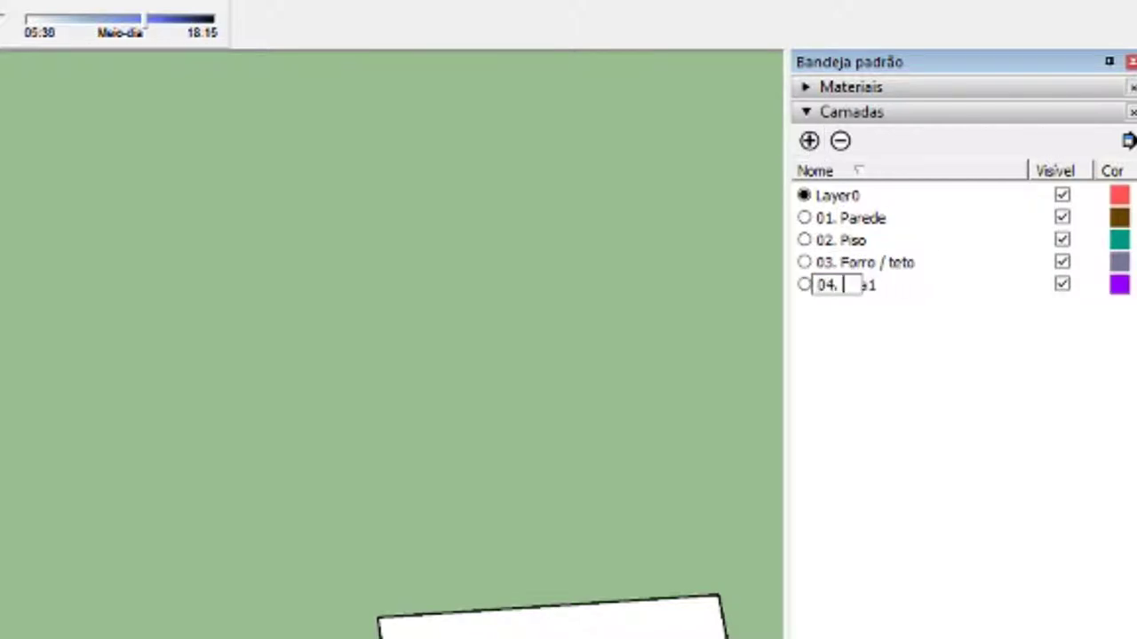
text(Decora)
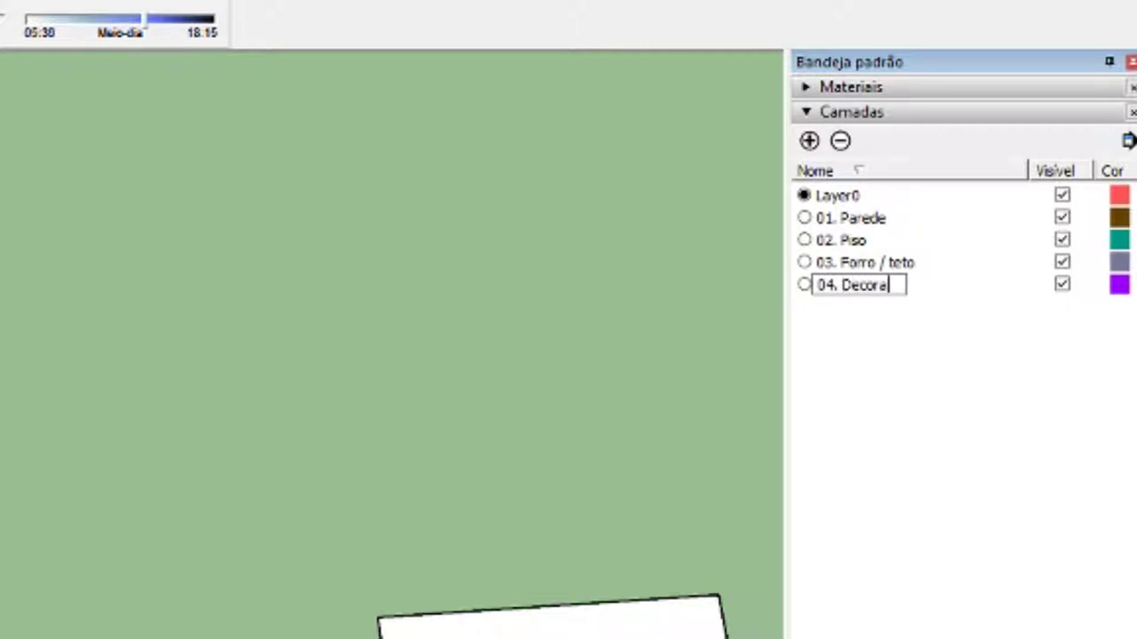
text(ção)
key(Return)
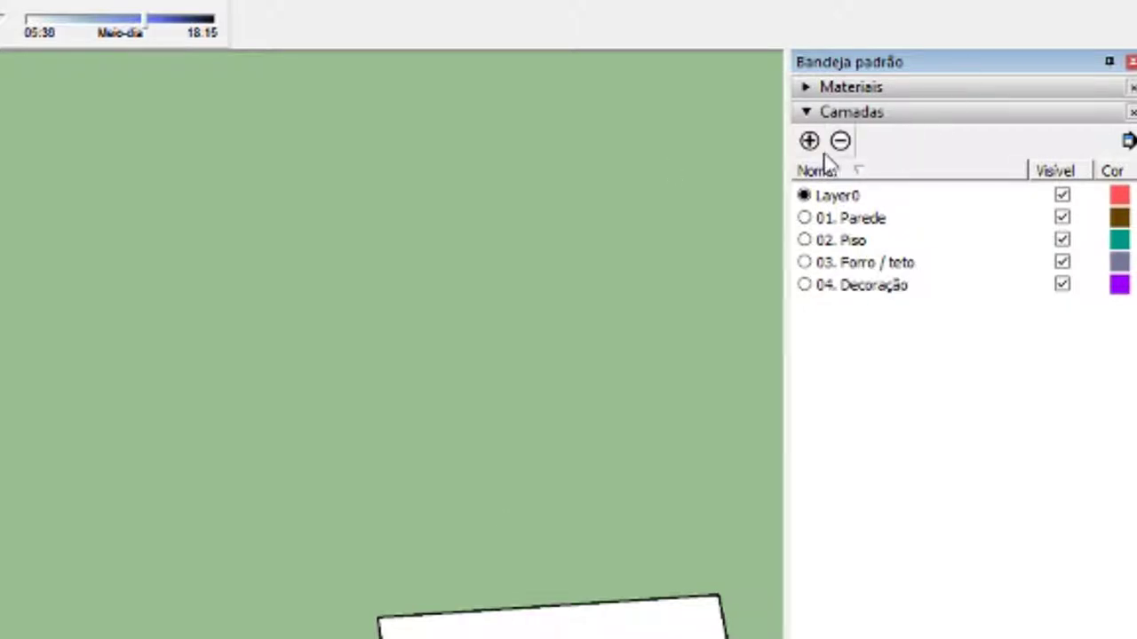
click(809, 142)
text(05.)
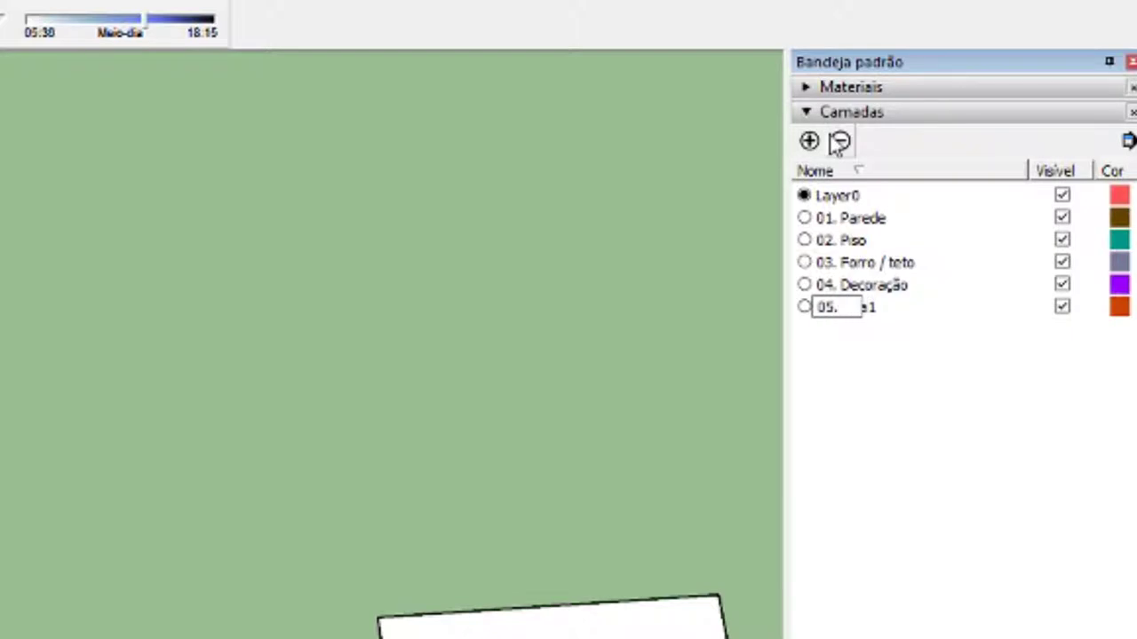
text( Móvieis)
key(Return)
mouse_move(310, 359)
middle_down()
mouse_move(310, 382)
mouse_move(634, 381)
mouse_move(533, 337)
mouse_move(848, 346)
mouse_move(759, 364)
middle_up()
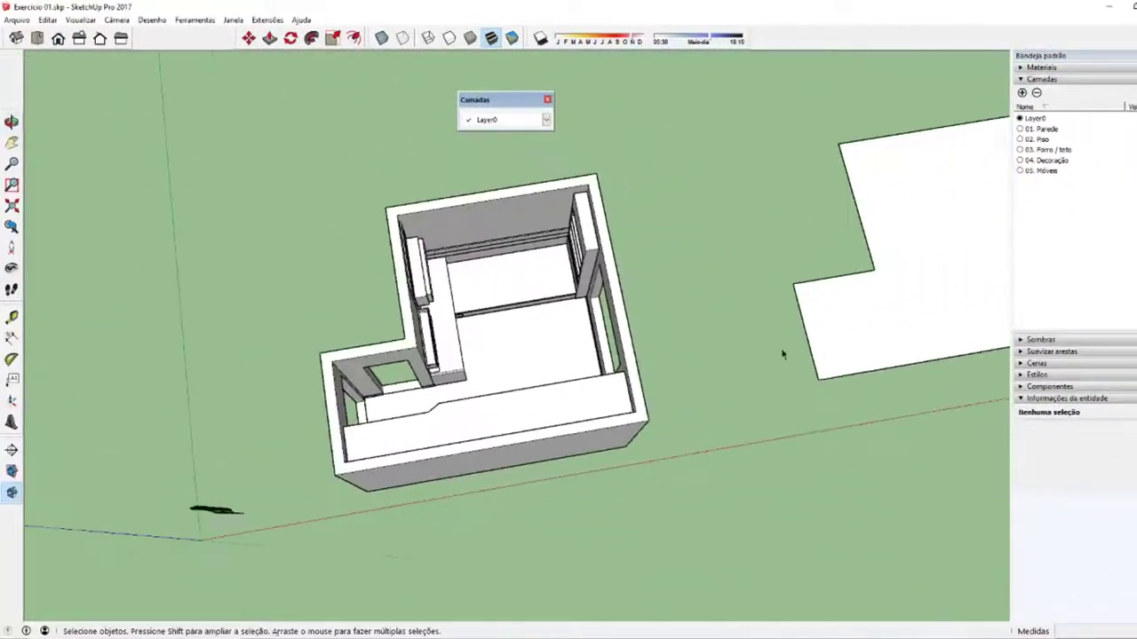
click(848, 346)
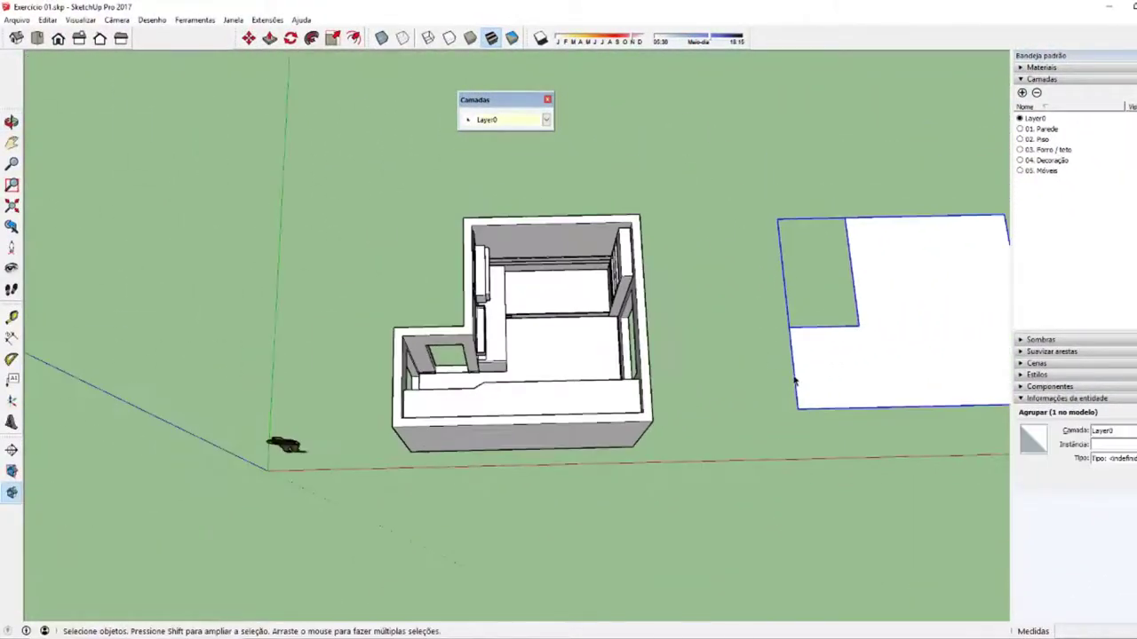
- Move the slab onto the house's corner so it sits on top as the ceiling
key(m)
click(797, 408)
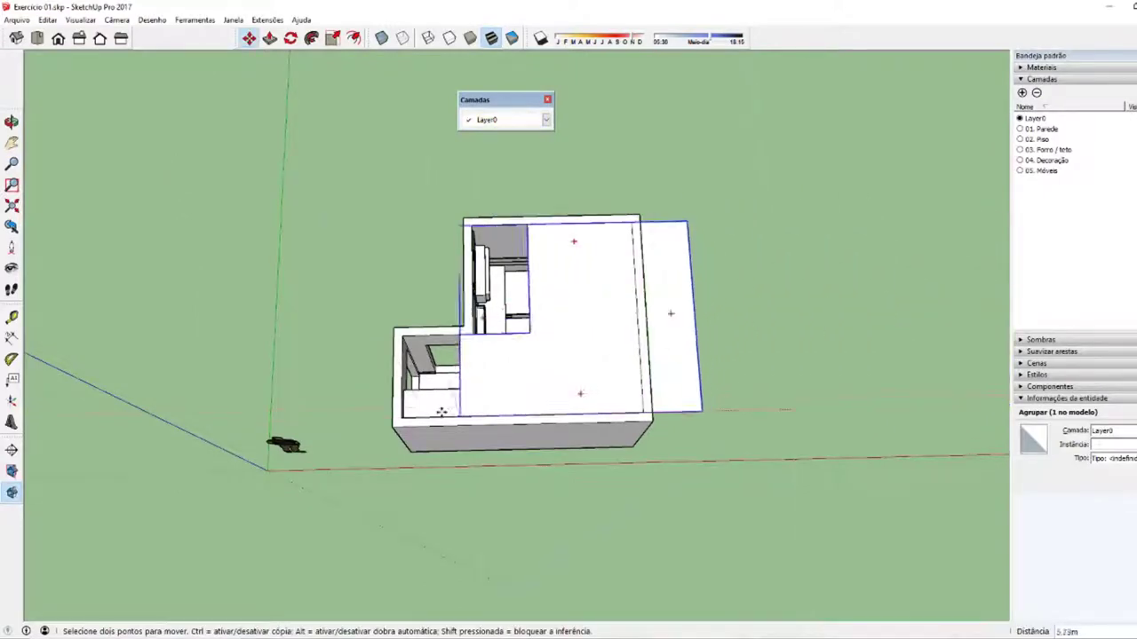
click(409, 414)
middle_drag(412, 406, 553, 388)
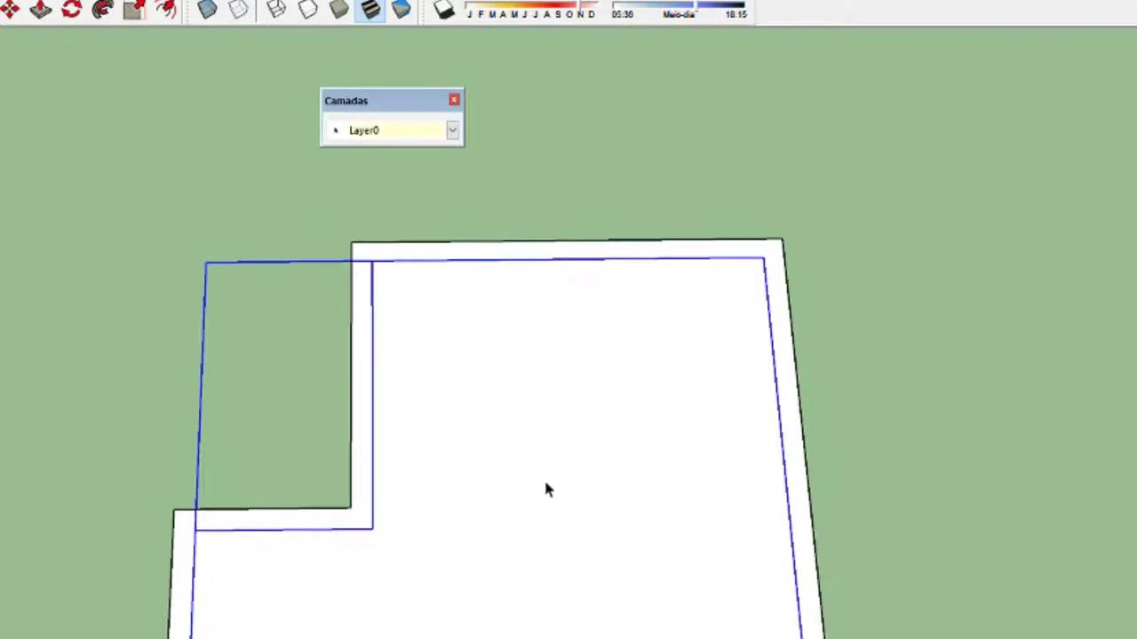
- Assign the slab to layer 03. Forro / teto and reselect it to verify
click(377, 135)
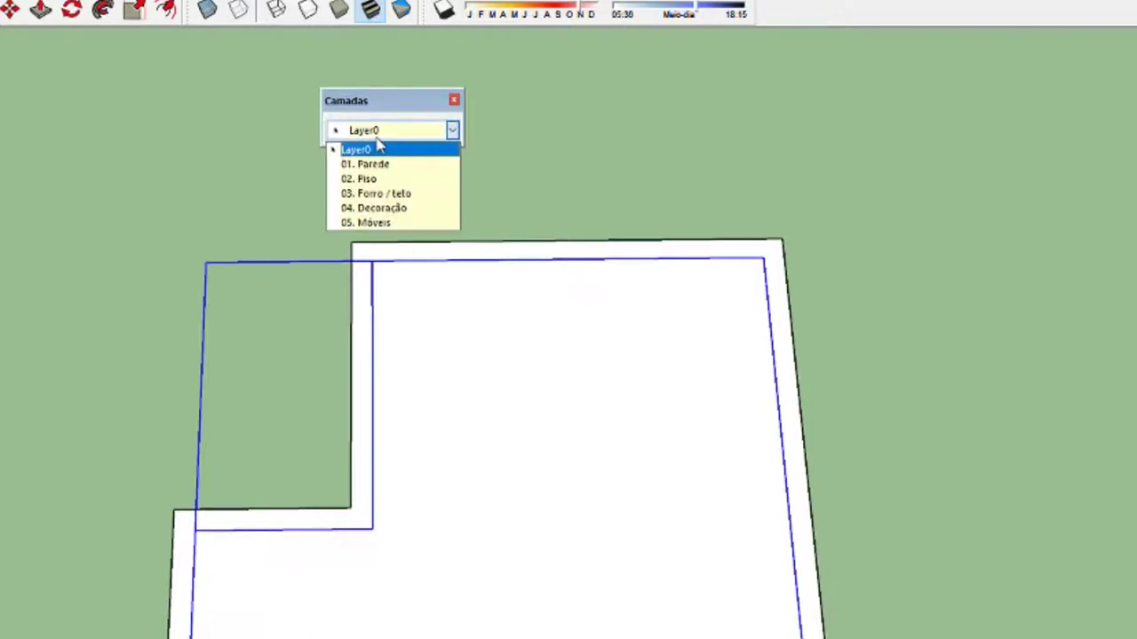
click(381, 193)
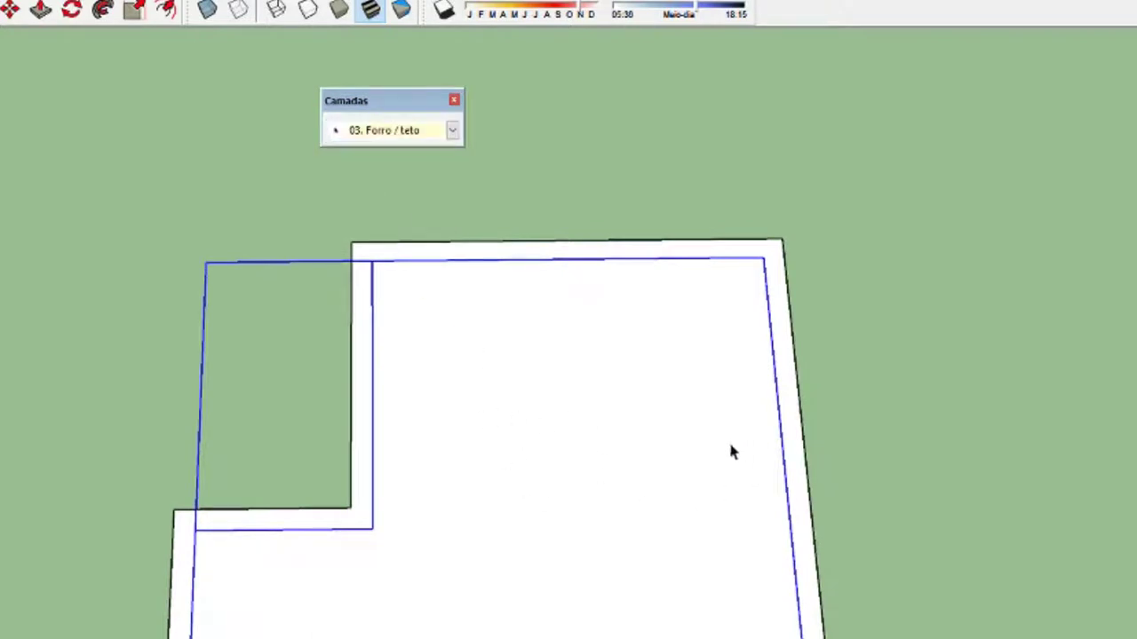
click(969, 342)
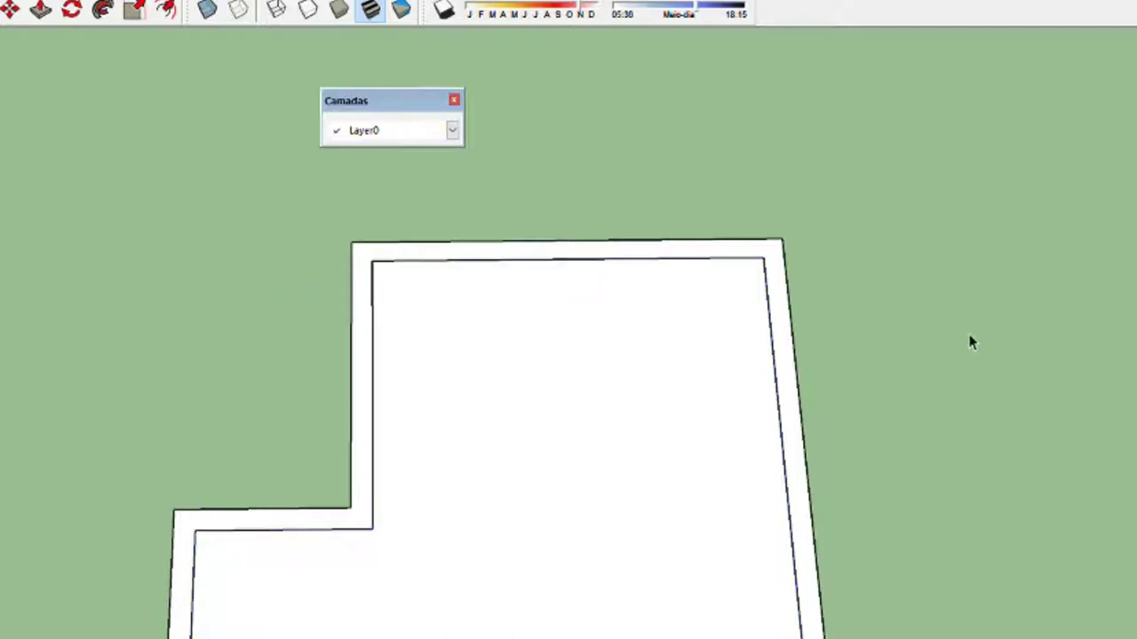
click(456, 276)
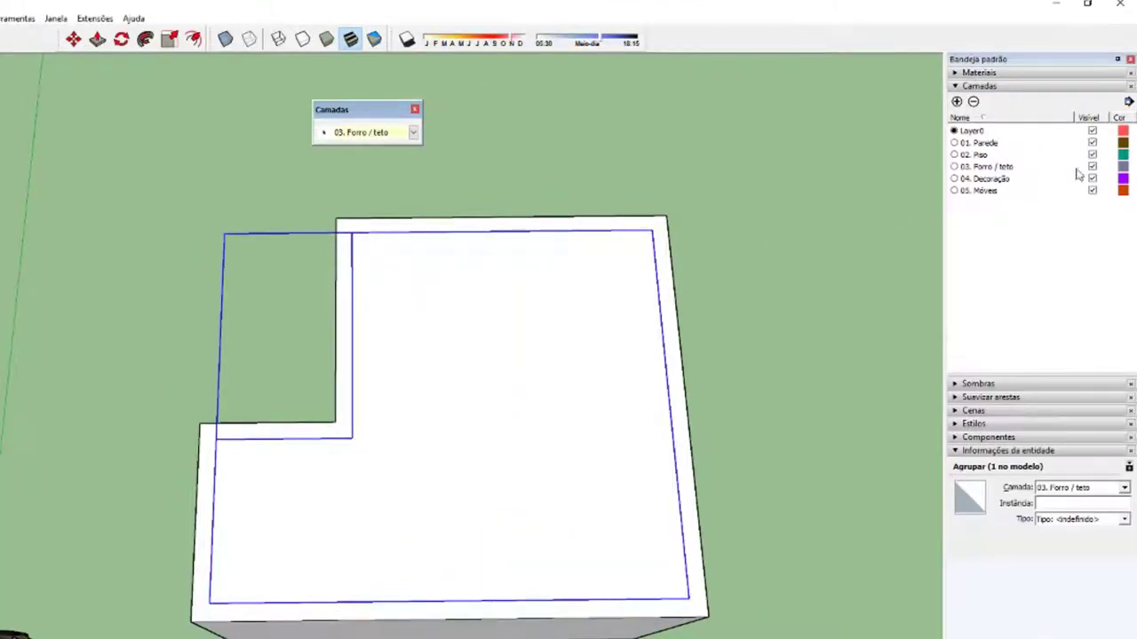
- Hide 03. Forro / teto, put the tall left-wall group on 05. Móveis, and hide that layer
click(1093, 167)
mouse_move(878, 241)
middle_down()
mouse_move(136, 347)
mouse_move(436, 279)
middle_up()
click(451, 381)
mouse_move(451, 381)
middle_down()
mouse_move(370, 353)
mouse_move(673, 258)
middle_up()
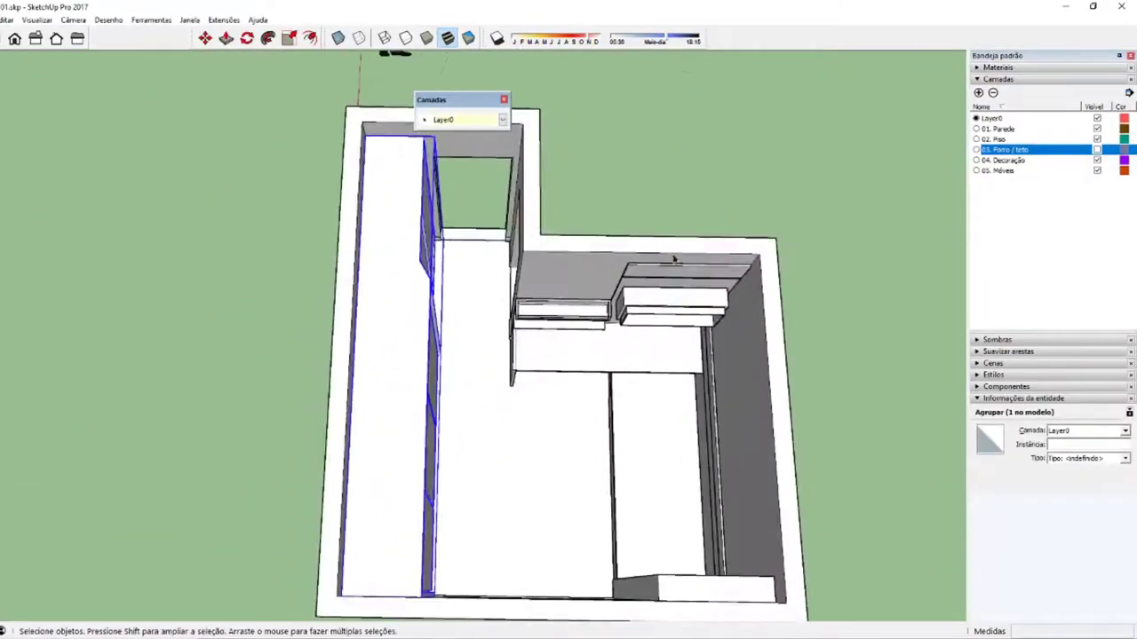
click(449, 120)
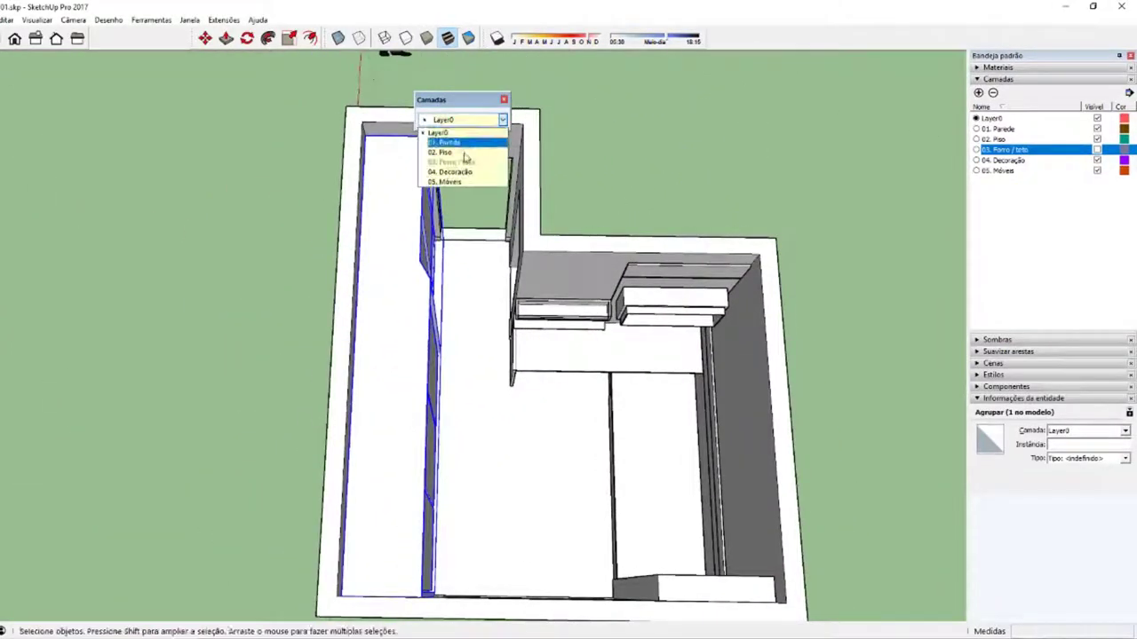
click(461, 183)
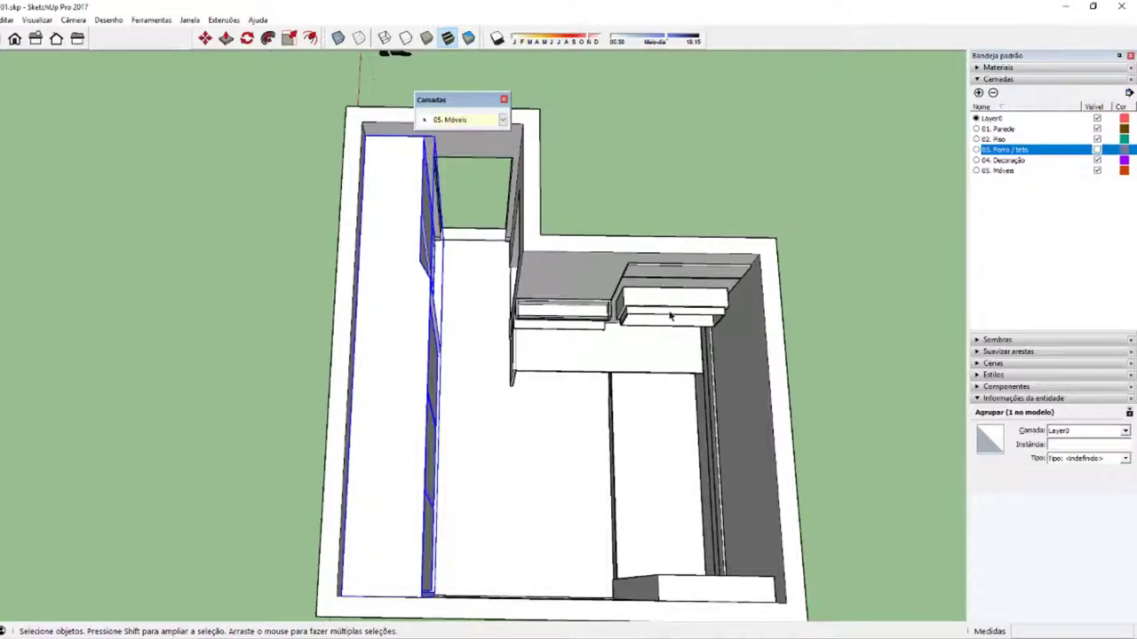
click(1097, 170)
- Put the shelf box, upper cabinet, low strip and long upper piece on 05. Móveis
mouse_move(541, 382)
middle_down()
mouse_move(507, 350)
mouse_move(515, 399)
mouse_move(544, 410)
mouse_move(601, 385)
mouse_move(477, 370)
mouse_move(465, 381)
mouse_move(252, 334)
mouse_move(457, 320)
mouse_move(454, 331)
middle_up()
shift+click(454, 306)
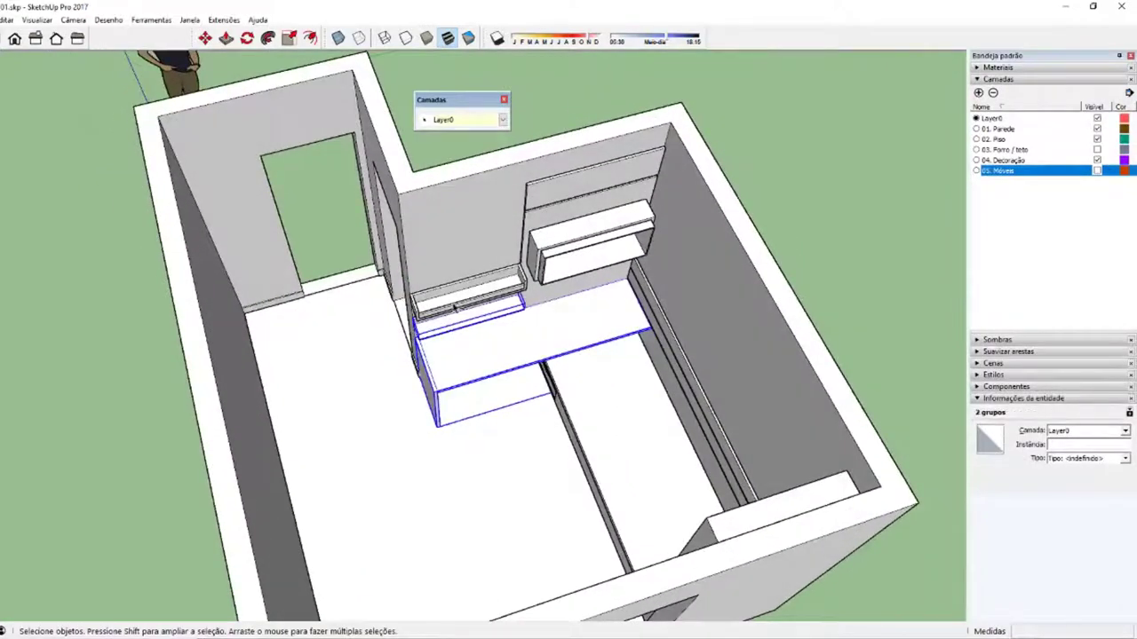
shift+click(574, 282)
shift+click(545, 430)
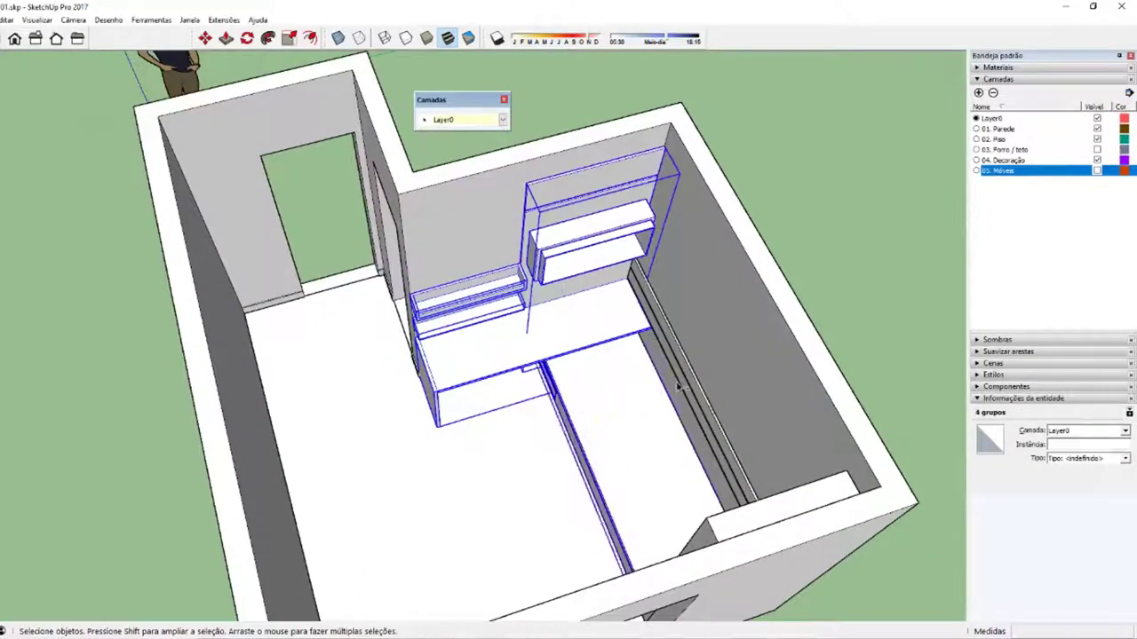
middle_drag(545, 431, 772, 264)
shift+click(737, 259)
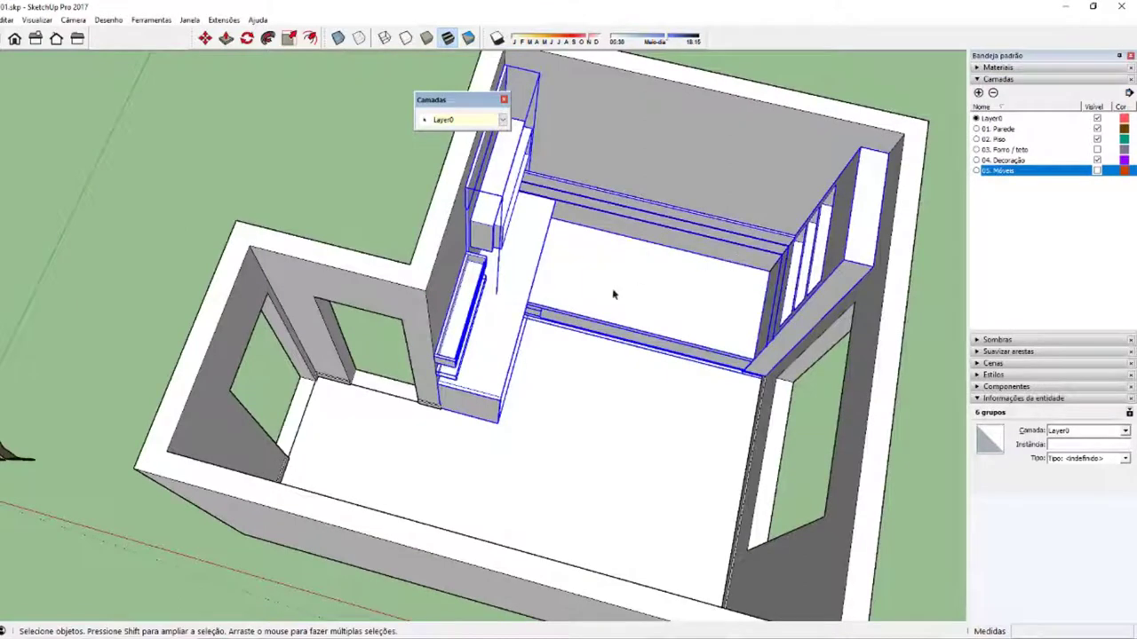
click(480, 120)
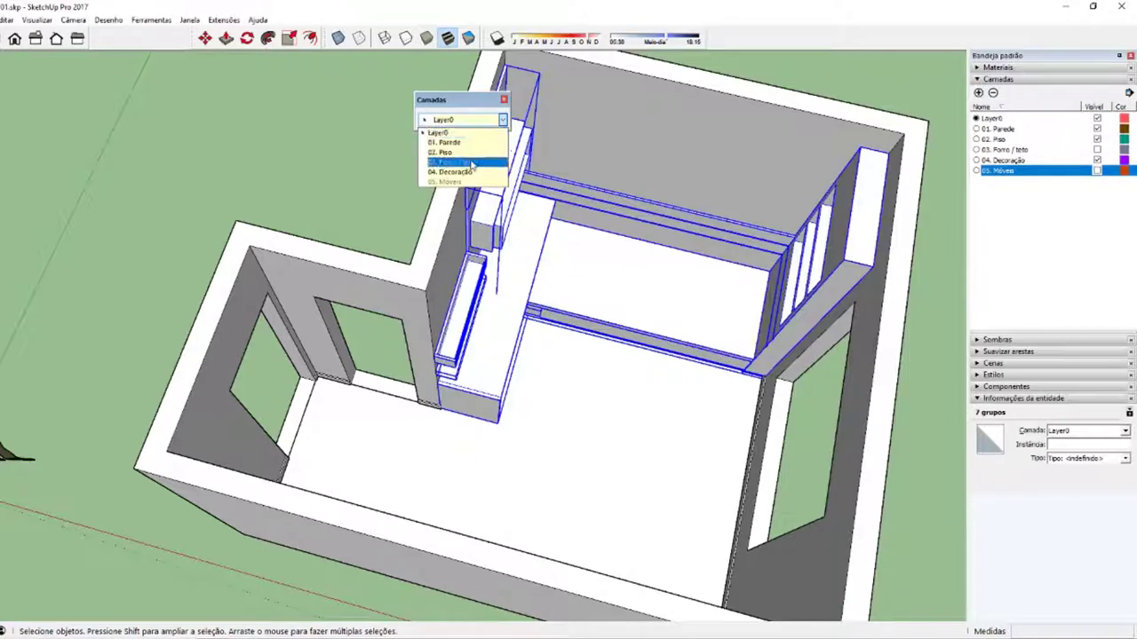
click(451, 183)
- Zoom out to the whole house and select its wall group
scroll(533, 284, down, 3)
mouse_move(539, 287)
middle_down()
mouse_move(574, 302)
mouse_move(462, 300)
mouse_move(487, 295)
middle_up()
click(488, 306)
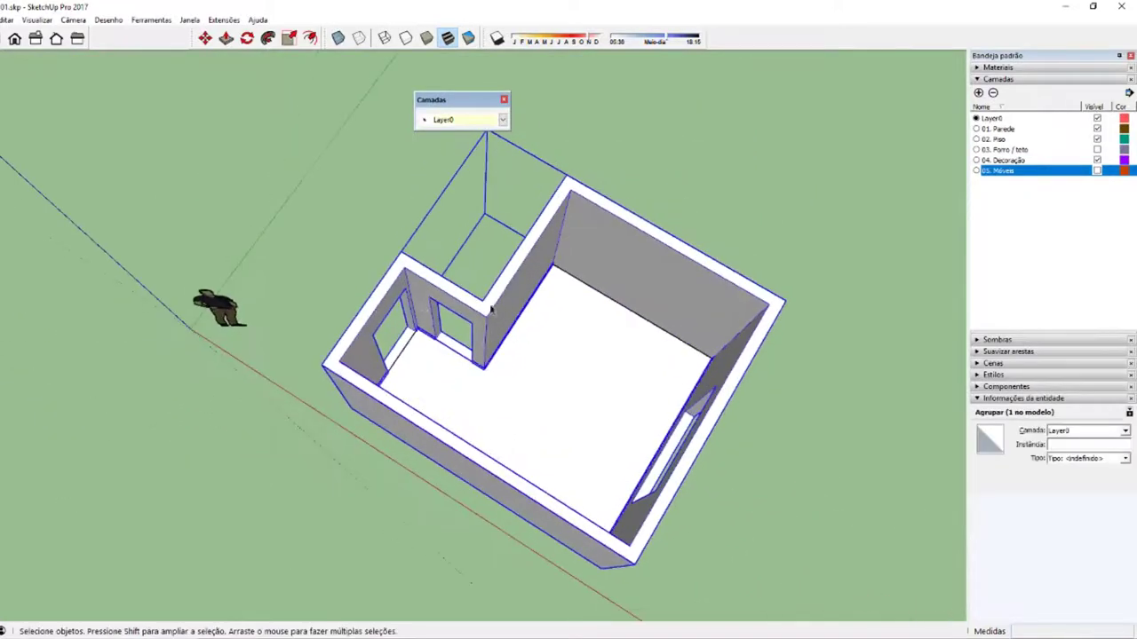
- Assign the wall group to layer 01. Parede and hide that layer
click(452, 120)
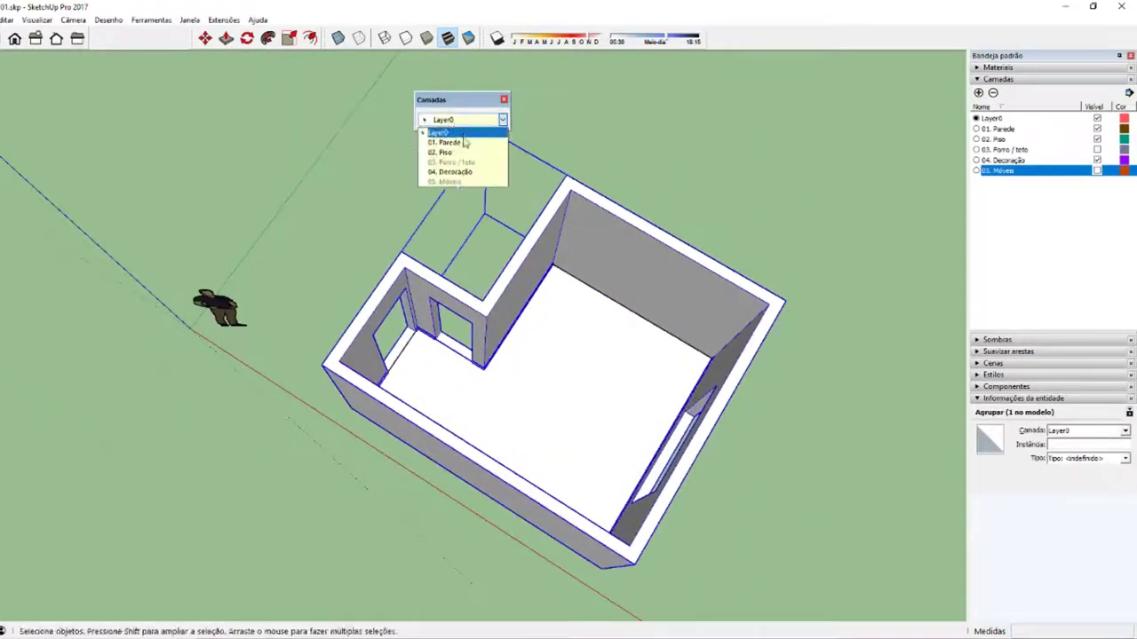
click(461, 143)
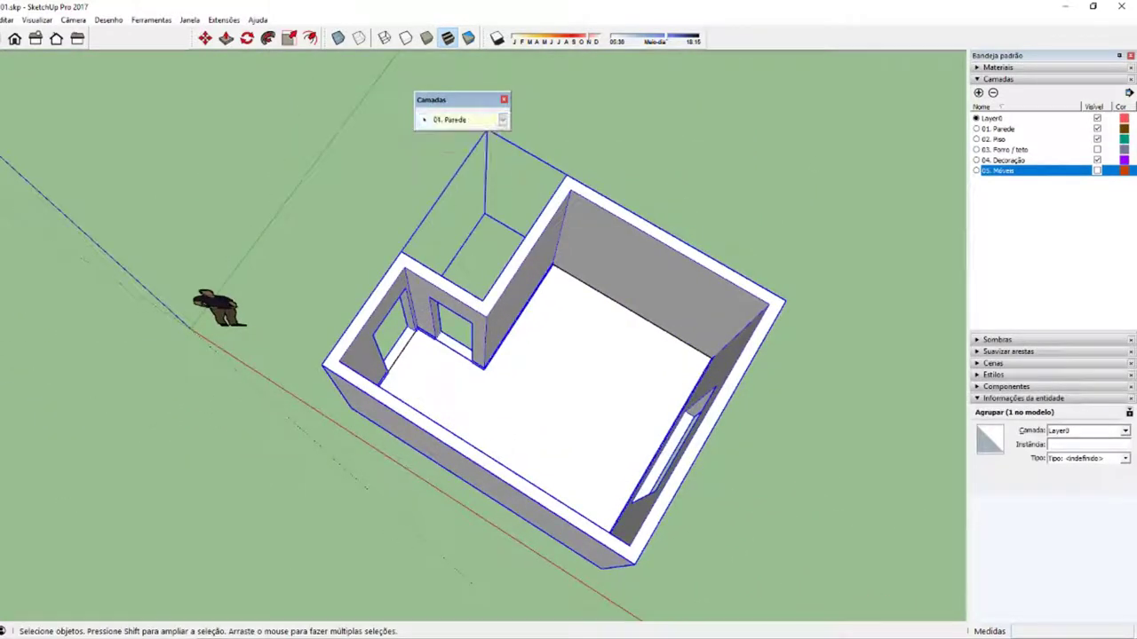
click(1097, 129)
- Select the floor slab and assign it to layer 02. Piso
click(565, 348)
click(474, 121)
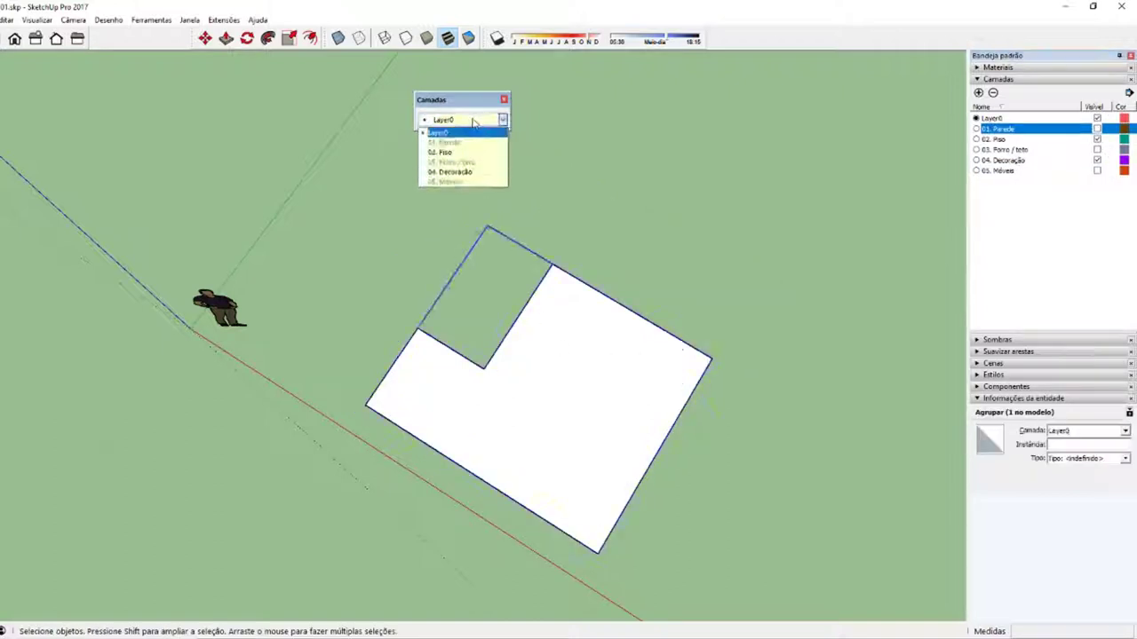
click(440, 152)
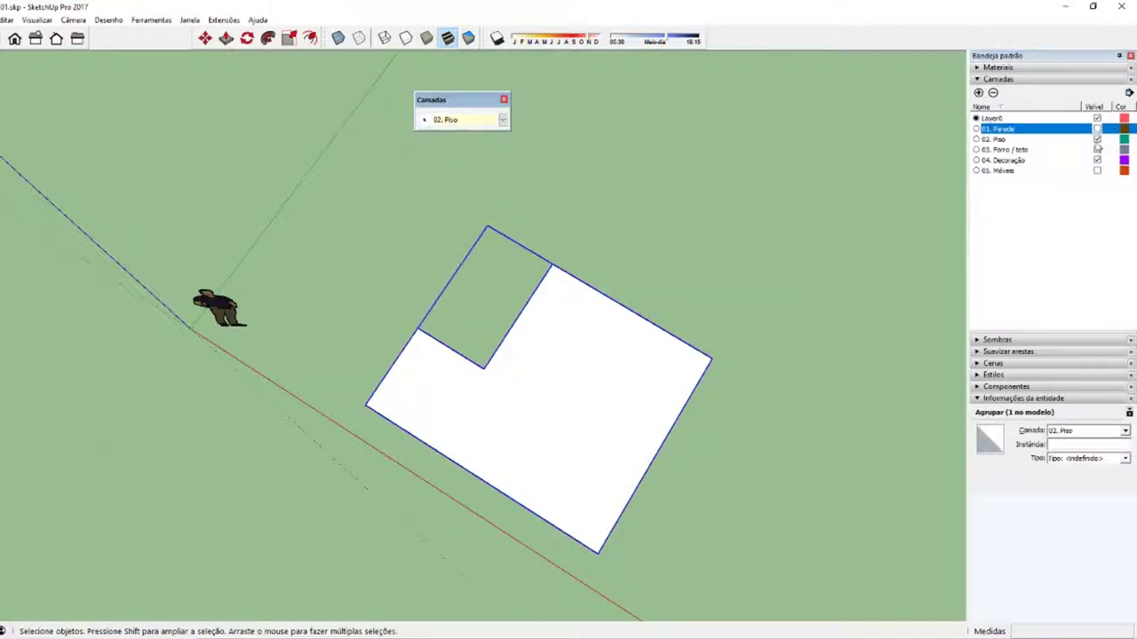
- Make 01. Parede, 02. Piso, 03. Forro / teto and 05. Móveis visible again
click(1097, 139)
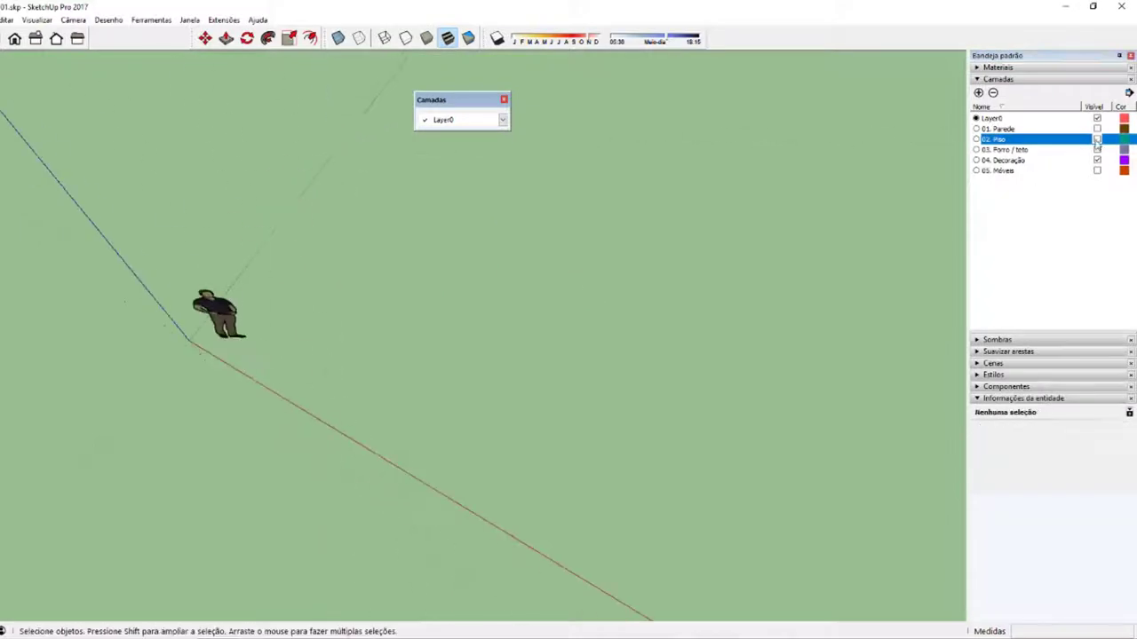
click(1096, 139)
click(1096, 129)
click(1097, 150)
click(1097, 170)
mouse_move(675, 267)
middle_down()
mouse_move(658, 259)
mouse_move(1035, 157)
middle_up()
- Hide 03. Forro / teto and briefly toggle 01. Parede, 02. Piso and 05. Móveis to check them
click(1096, 149)
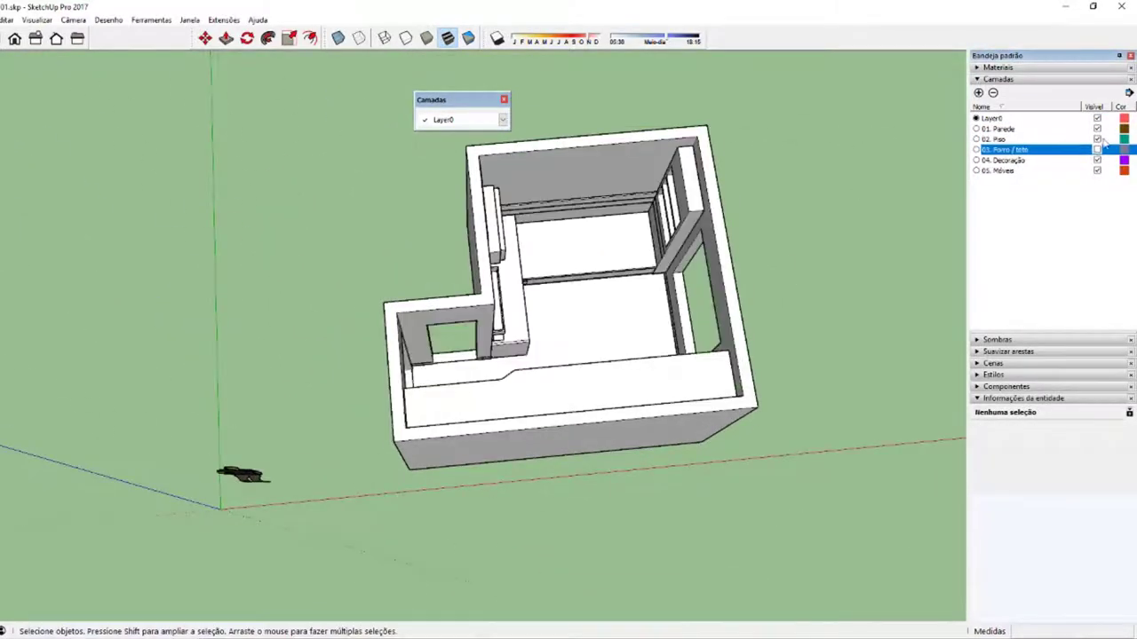
click(1097, 128)
click(1097, 129)
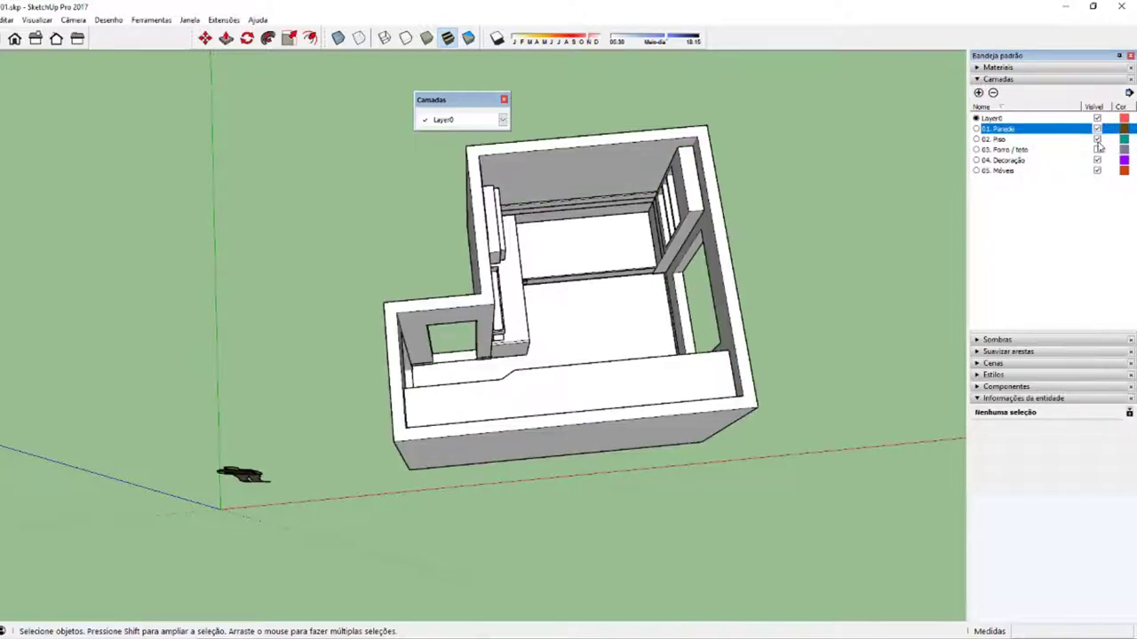
click(1097, 139)
click(1097, 139)
click(1096, 171)
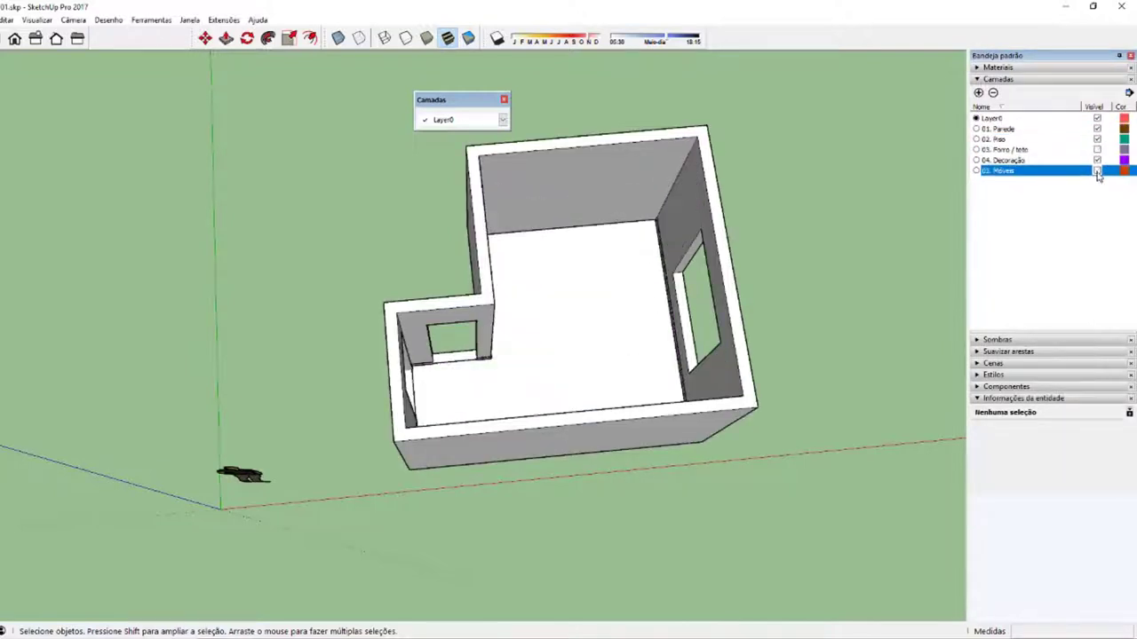
click(1096, 171)
scroll(483, 375, down, 2)
- Zoom in on the doorway and cancel the stray lines started on the wall
middle_drag(479, 408, 426, 302)
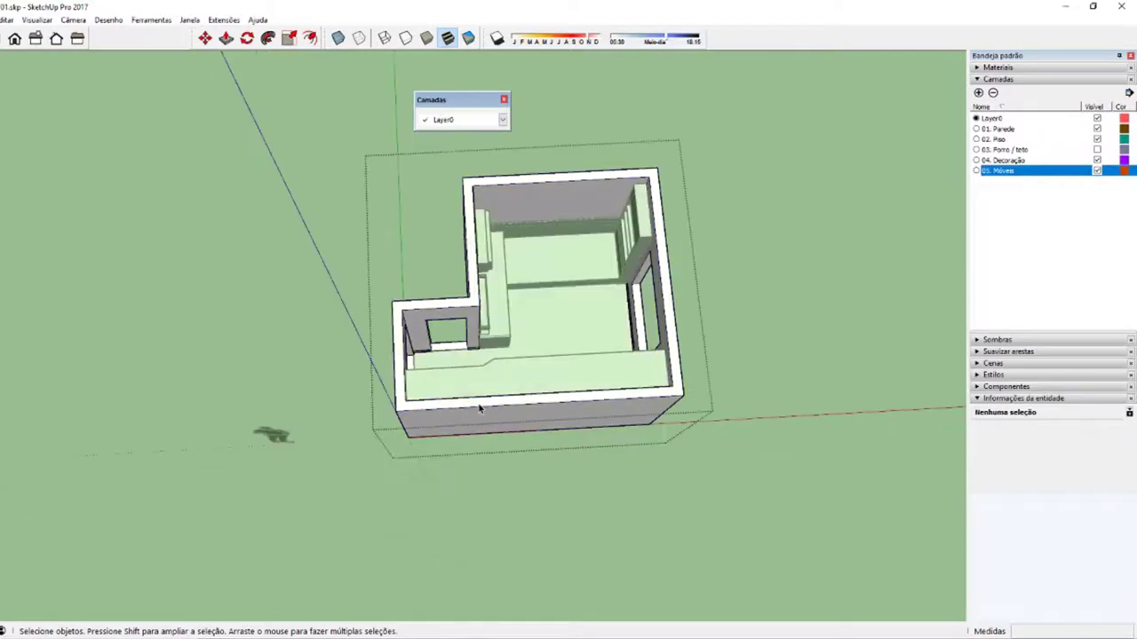
scroll(417, 293, up, 3)
click(419, 289)
scroll(420, 289, up, 3)
scroll(418, 288, up, 2)
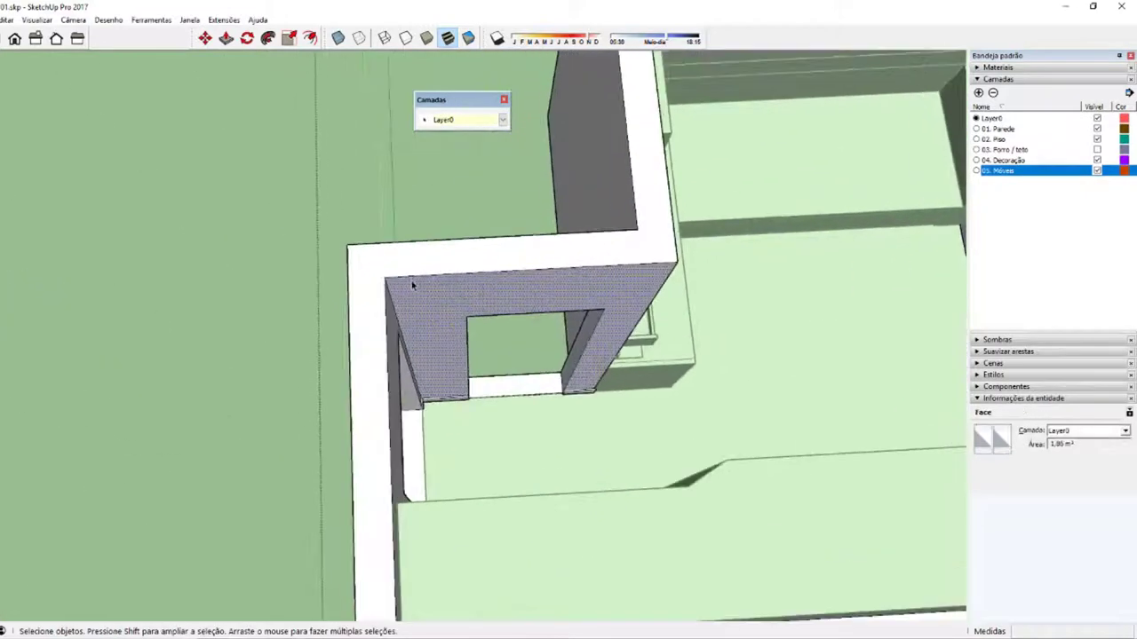
click(382, 253)
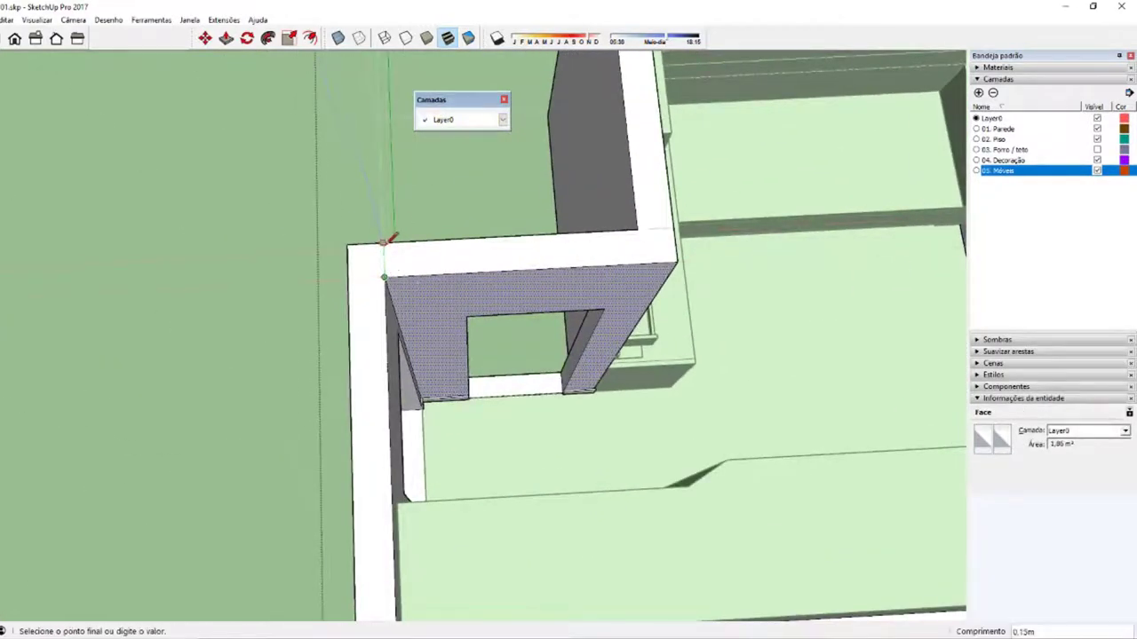
key(space)
key(l)
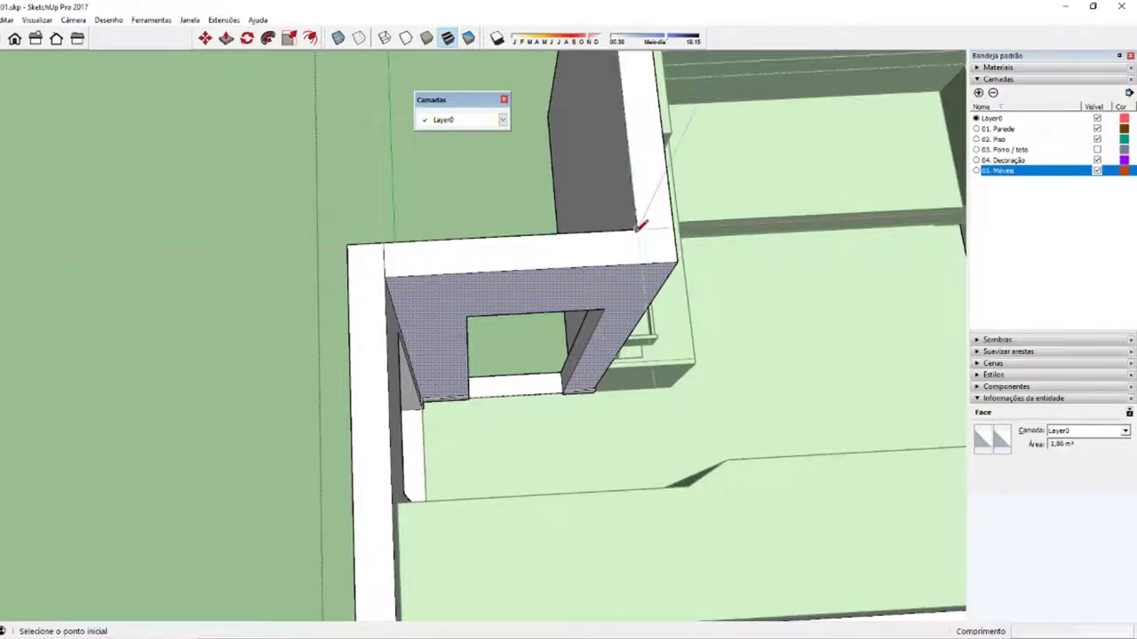
click(672, 230)
key(space)
middle_drag(654, 236, 393, 330)
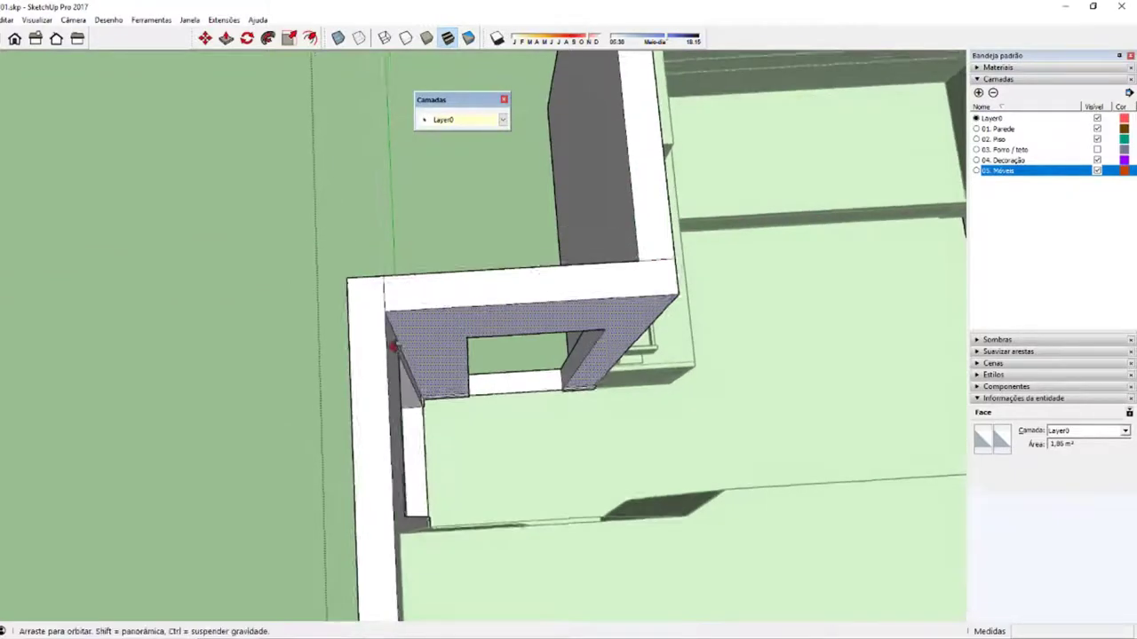
middle_drag(405, 284, 564, 275)
- Window-select all 69 entities of the beam over the doorway
click(569, 288)
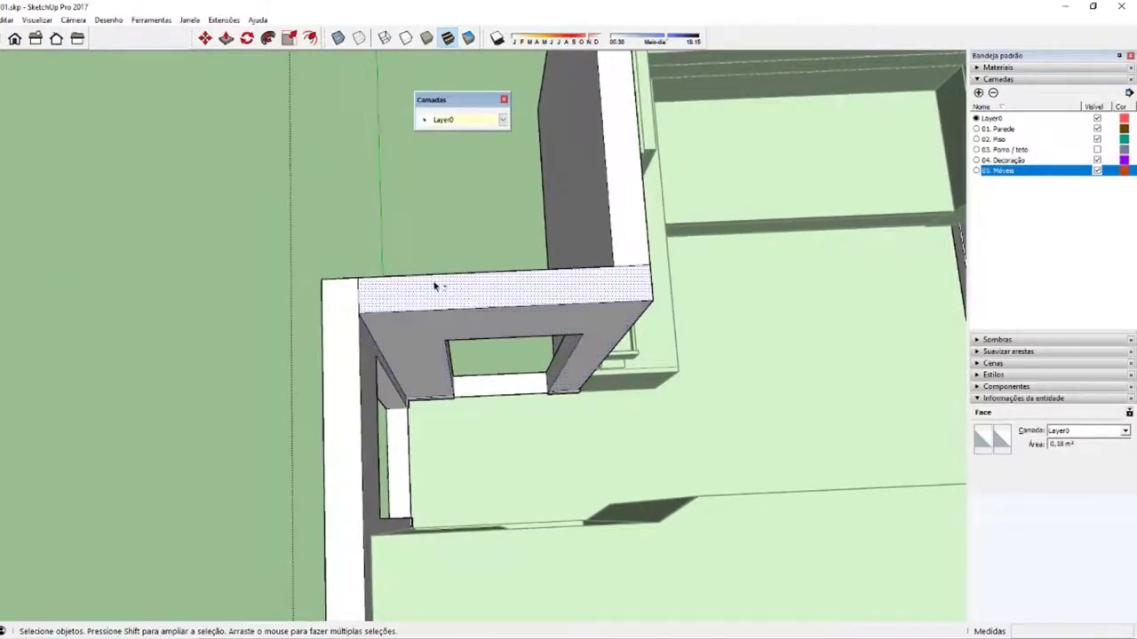
middle_drag(435, 286, 330, 259)
drag(329, 258, 658, 418)
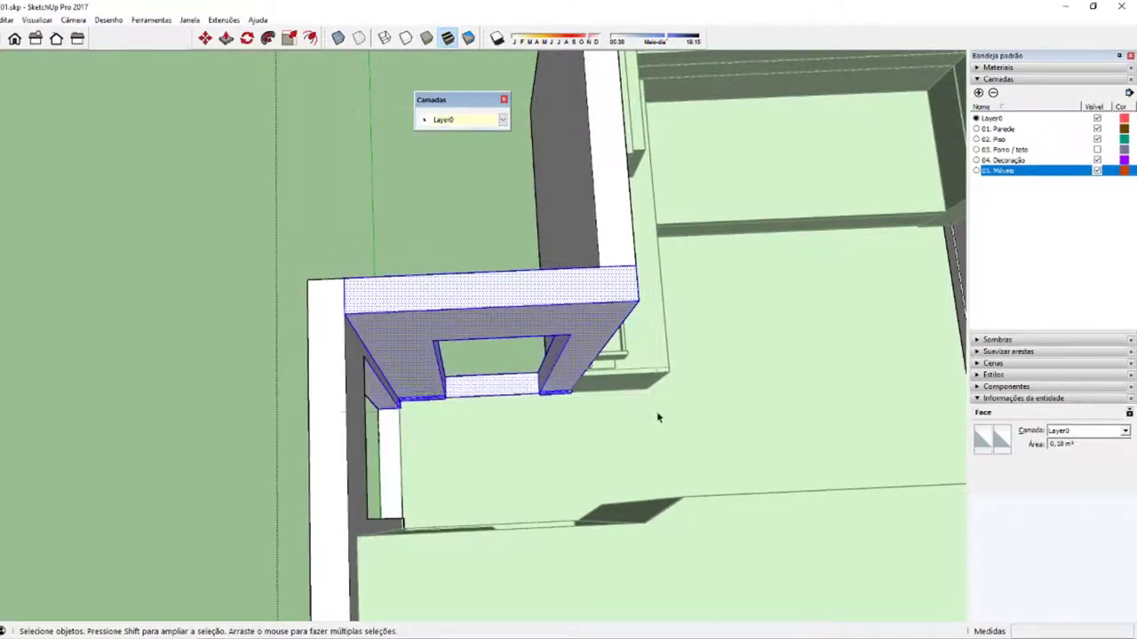
middle_drag(658, 417, 311, 309)
drag(334, 262, 655, 412)
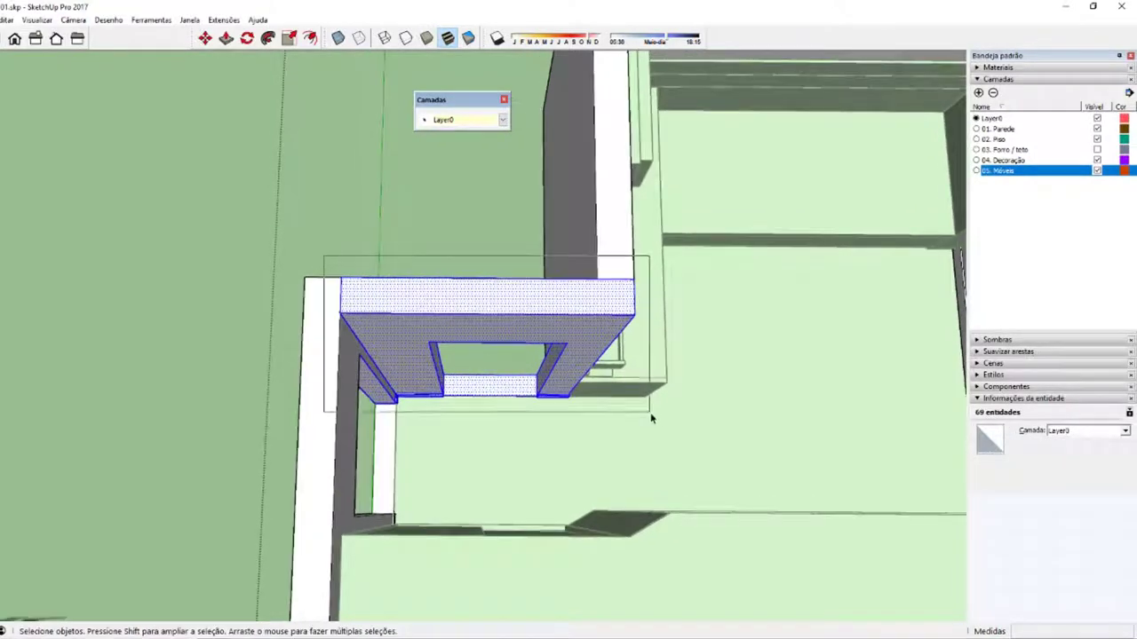
middle_drag(391, 404, 348, 366)
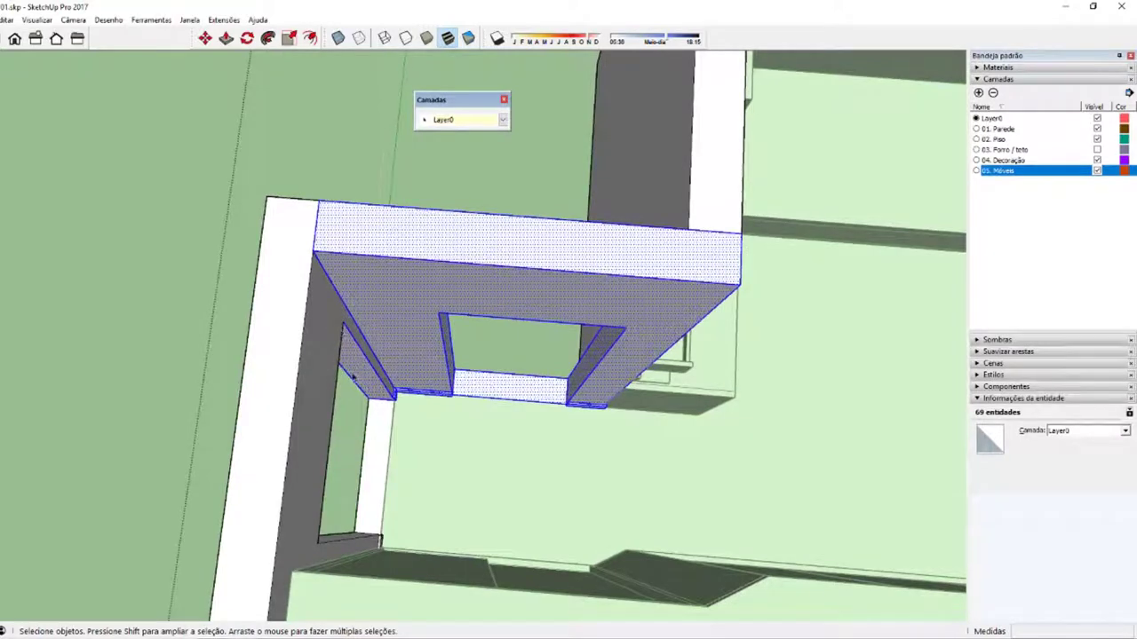
mouse_move(375, 347)
middle_down()
mouse_move(398, 346)
mouse_move(436, 281)
mouse_move(636, 293)
middle_up()
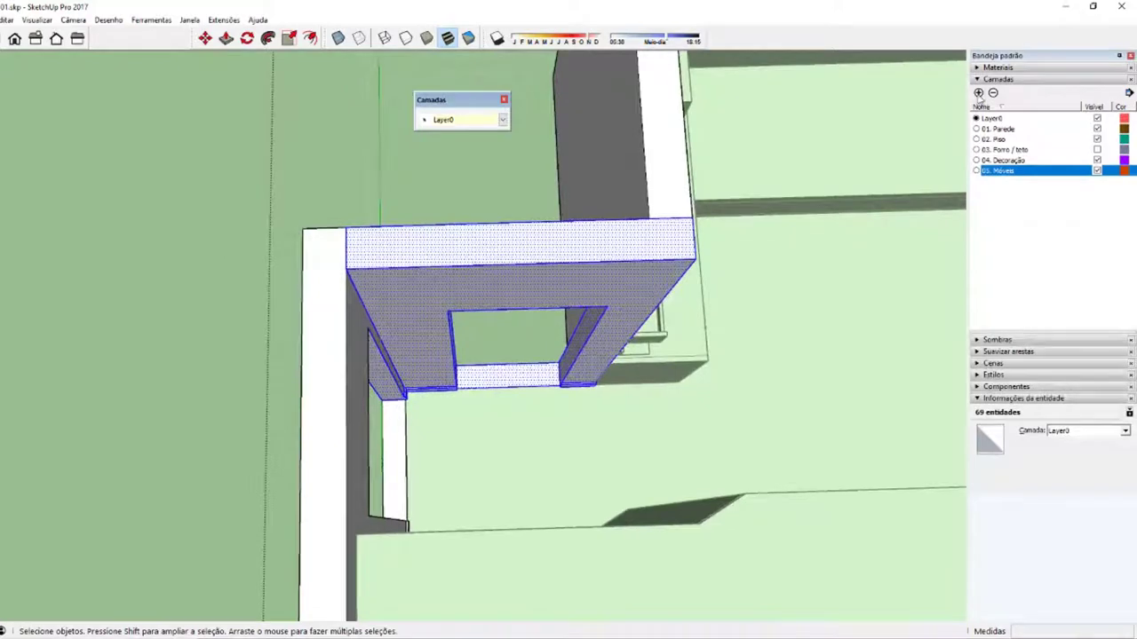
- Add a new layer P1 and window-select the frame around the wall opening
click(979, 93)
text(0)
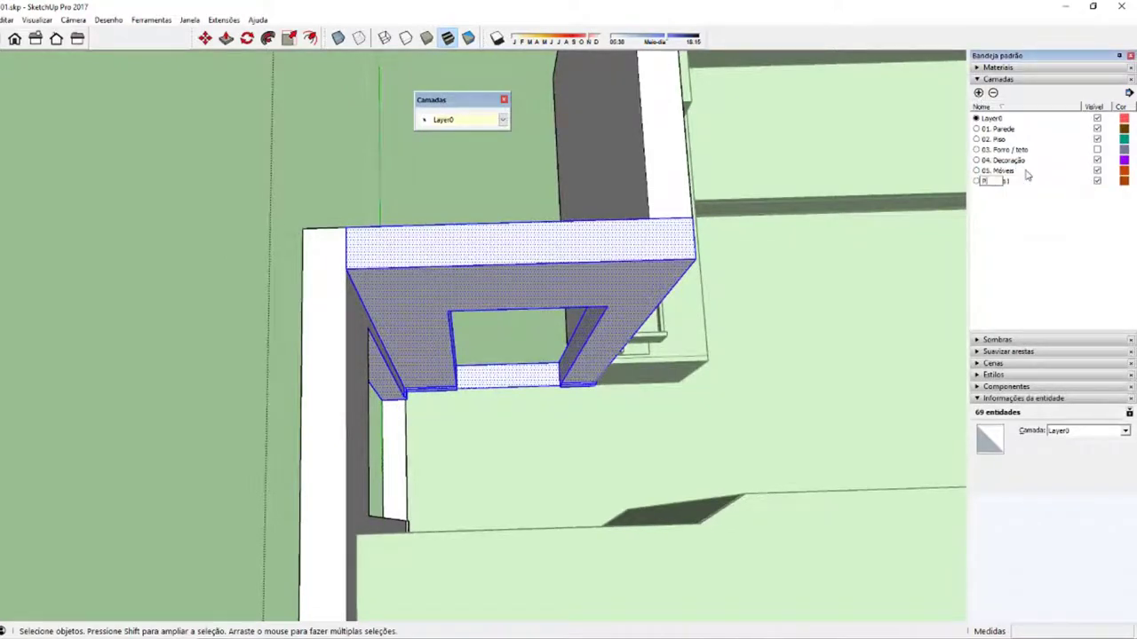
mouse_move(458, 290)
middle_down()
mouse_move(470, 256)
mouse_move(497, 332)
mouse_move(432, 317)
mouse_move(383, 338)
middle_up()
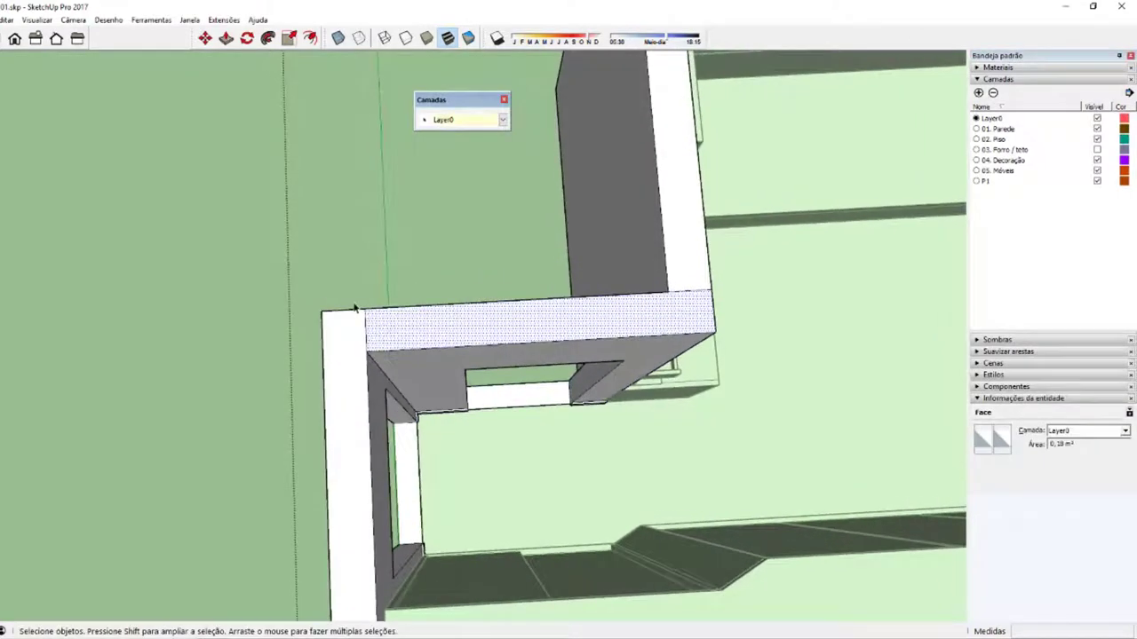
click(736, 357)
middle_drag(601, 350, 445, 362)
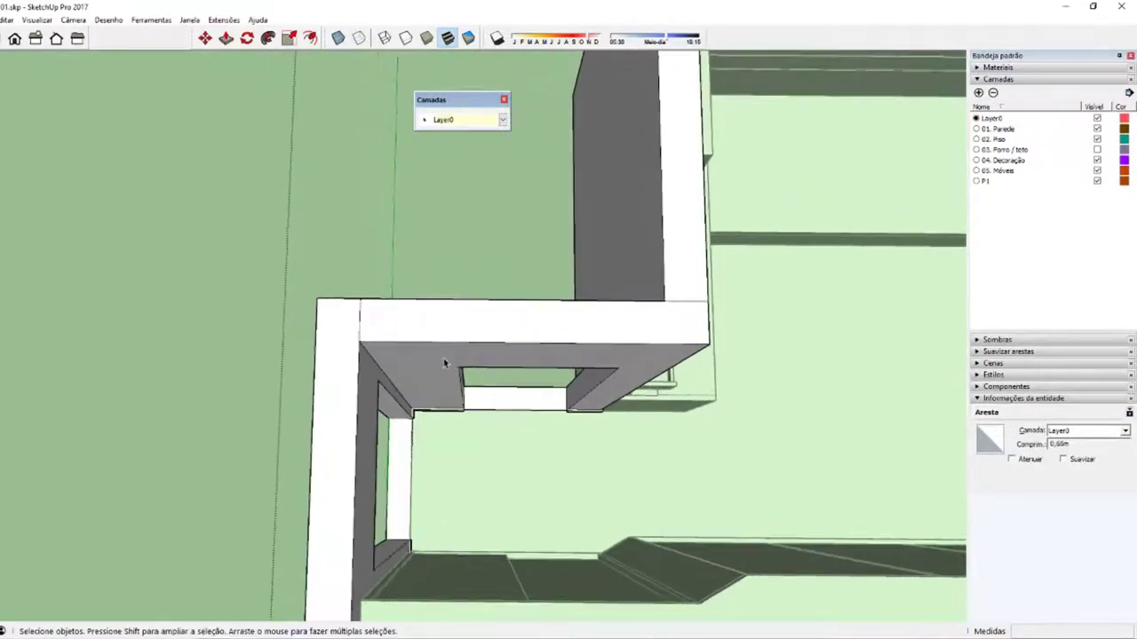
drag(355, 285, 725, 366)
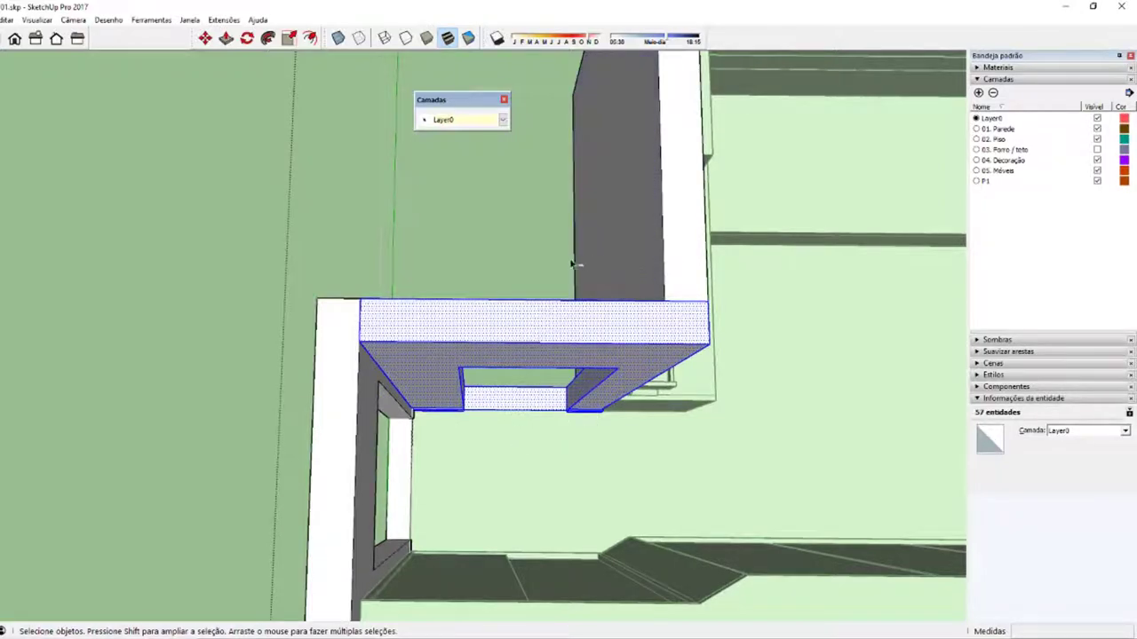
- Move the selected frame onto layer P1
middle_drag(577, 265, 573, 406)
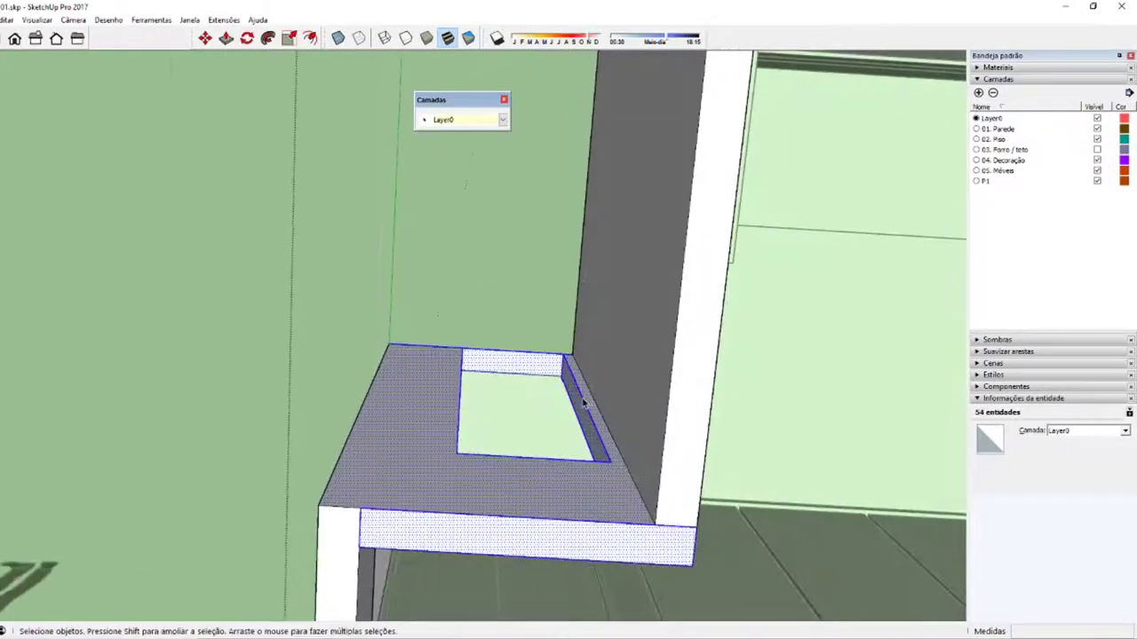
scroll(601, 417, up, 2)
mouse_move(577, 478)
middle_down()
mouse_move(531, 337)
mouse_move(465, 274)
mouse_move(534, 293)
mouse_move(498, 332)
mouse_move(198, 363)
mouse_move(734, 398)
mouse_move(1131, 355)
mouse_move(381, 367)
mouse_move(1010, 363)
mouse_move(553, 491)
mouse_move(799, 444)
mouse_move(517, 472)
mouse_move(517, 436)
middle_up()
click(462, 119)
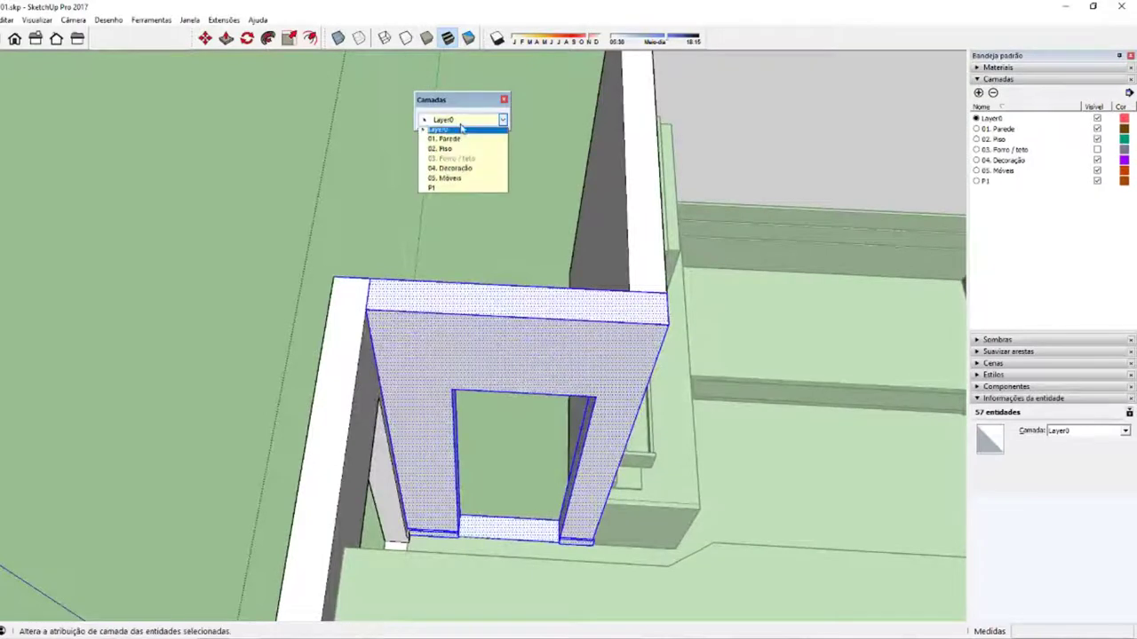
click(444, 187)
scroll(435, 275, down, 3)
middle_drag(531, 275, 1091, 175)
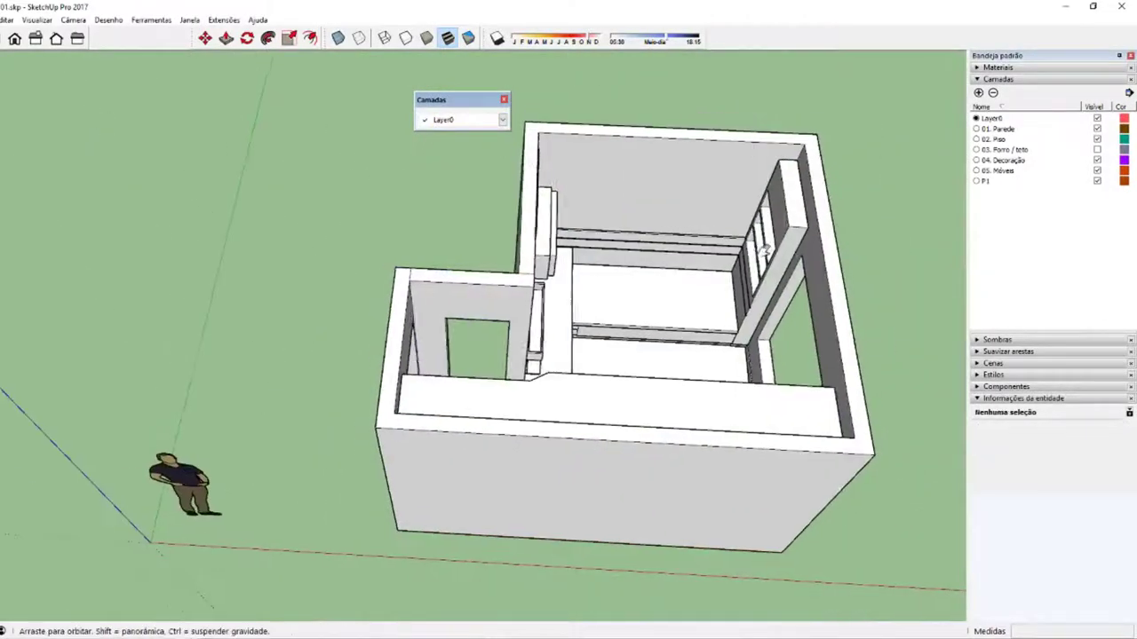
- Toggle 01. Parede off and back on, then hide layer P1
click(1097, 129)
click(1097, 129)
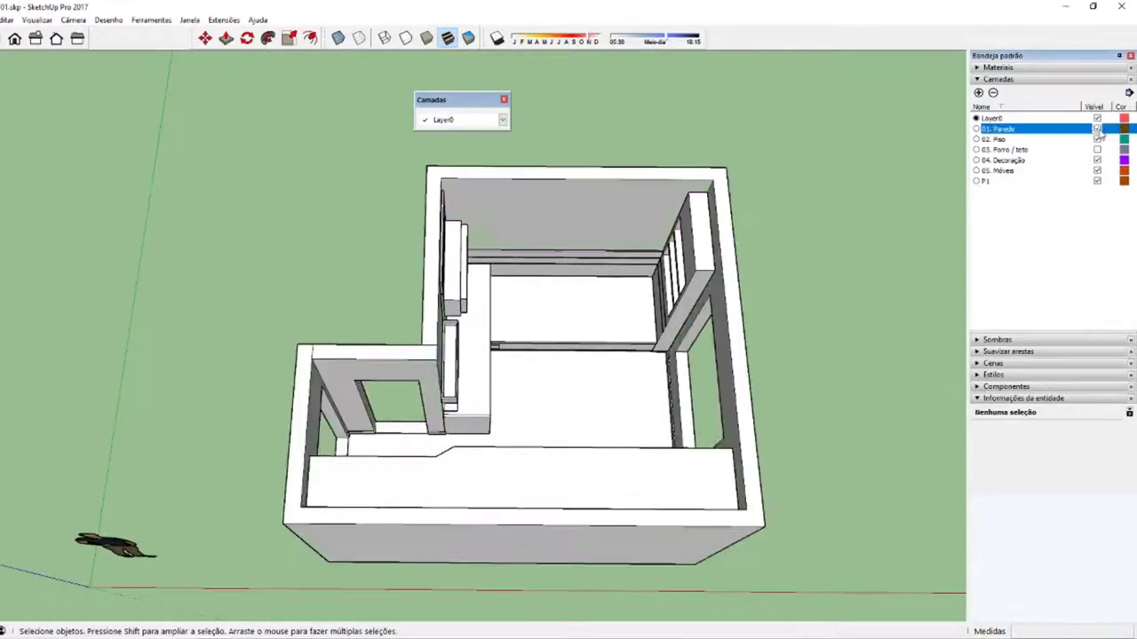
click(1096, 181)
- Check the layer of an edge near the window opening, then view the whole room
scroll(397, 353, up, 5)
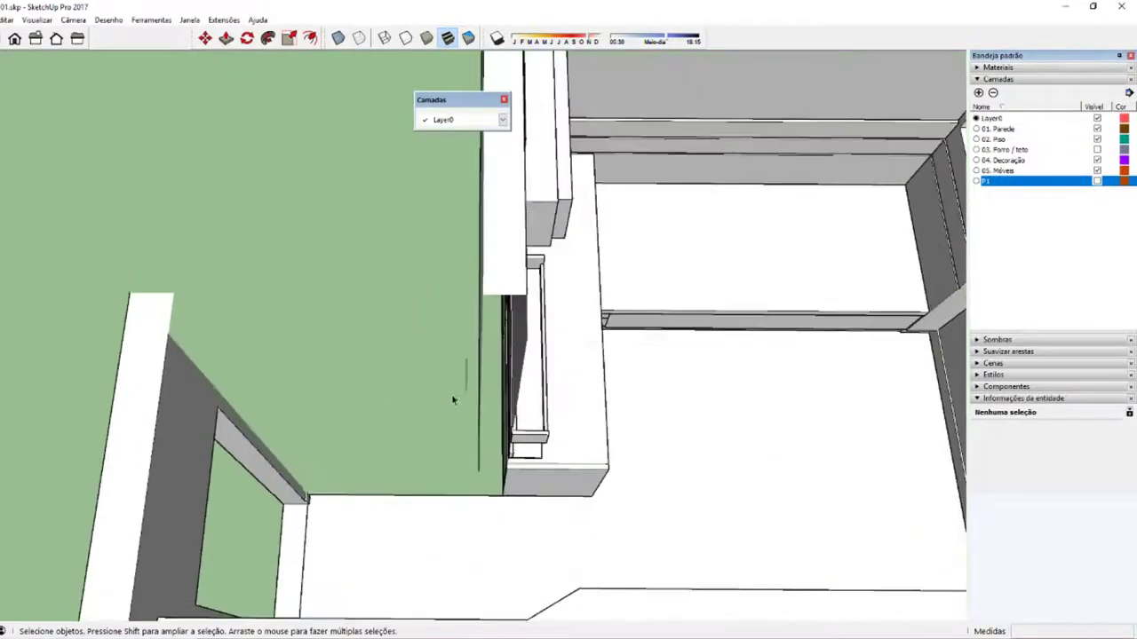
middle_drag(489, 406, 436, 355)
click(436, 360)
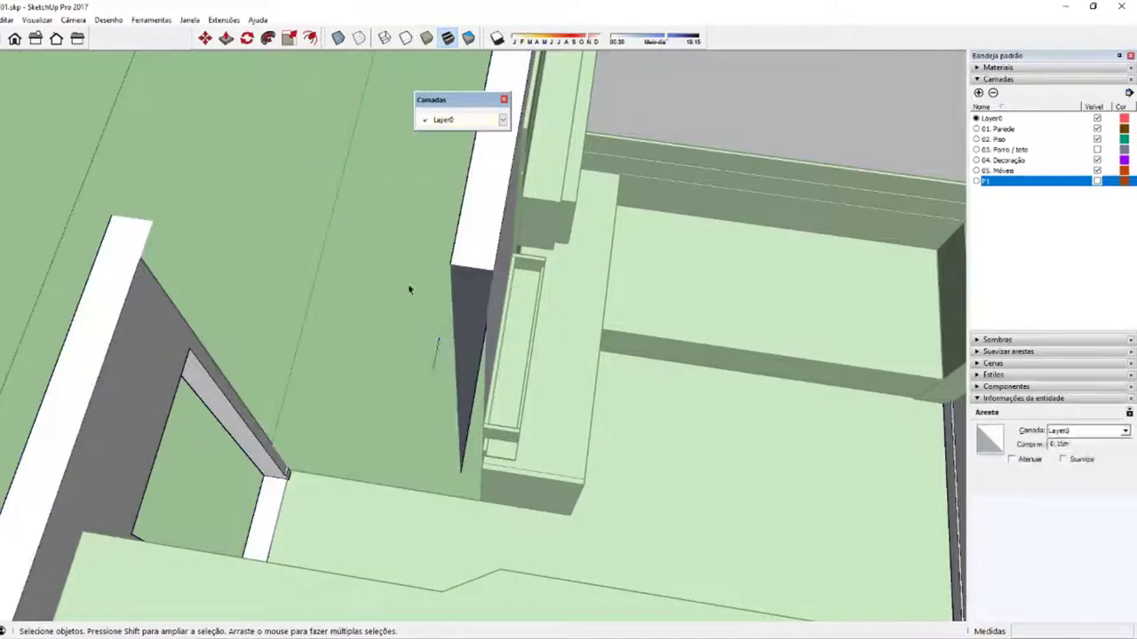
click(437, 350)
click(502, 119)
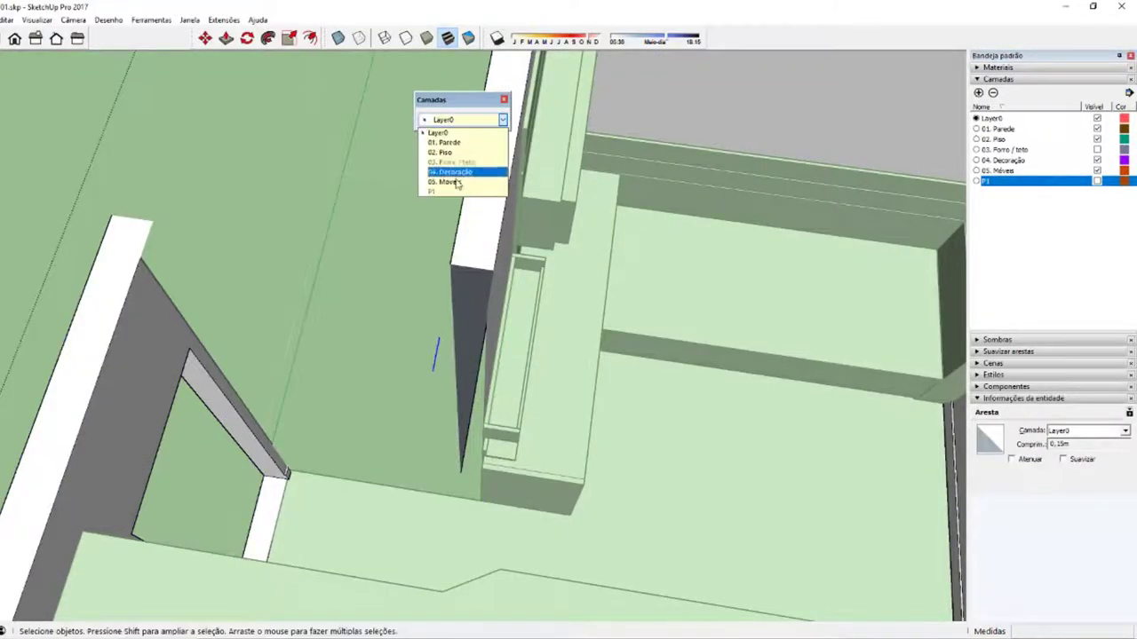
mouse_move(367, 388)
middle_down()
mouse_move(566, 410)
mouse_move(541, 465)
mouse_move(720, 375)
mouse_move(392, 453)
mouse_move(477, 472)
mouse_move(414, 480)
mouse_move(432, 388)
mouse_move(388, 489)
mouse_move(414, 368)
mouse_move(542, 305)
middle_up()
- Draw a line across the wall's base to close the gap, accepting the hidden-layer warning
scroll(542, 305, up, 3)
scroll(543, 400, up, 3)
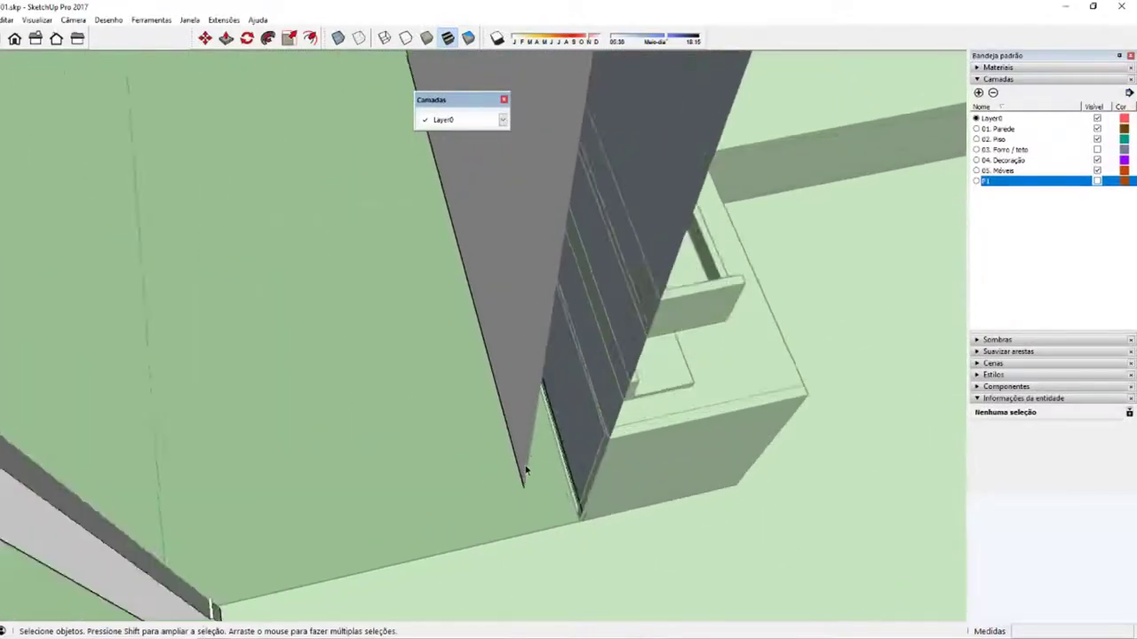
scroll(548, 505, up, 2)
mouse_move(548, 504)
middle_down()
mouse_move(617, 393)
mouse_move(551, 525)
middle_up()
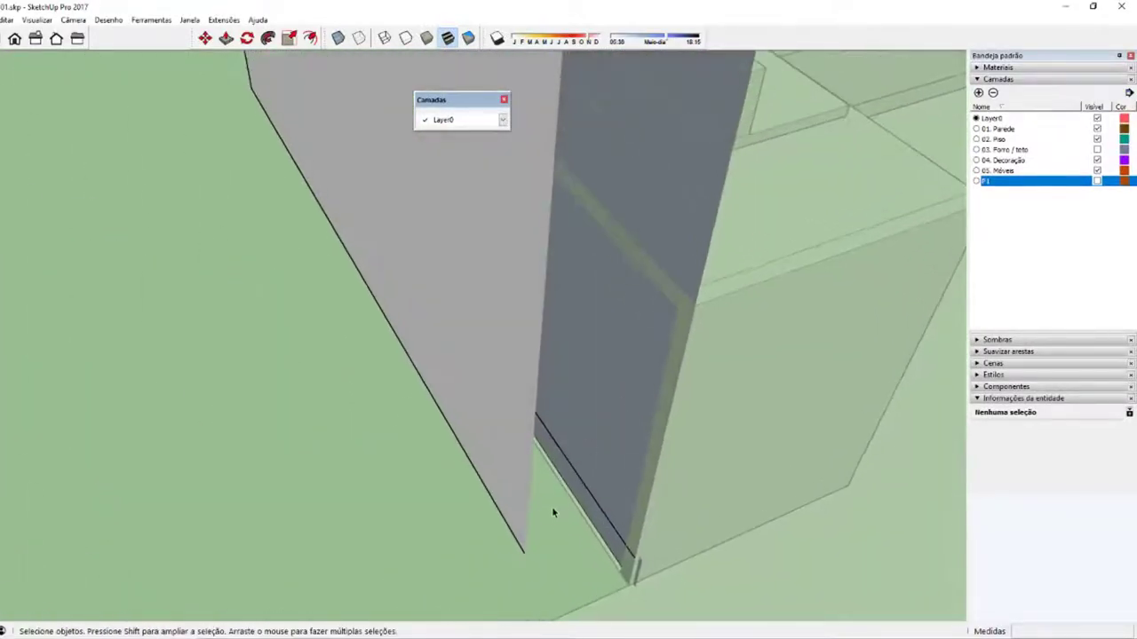
key(l)
click(524, 552)
click(593, 524)
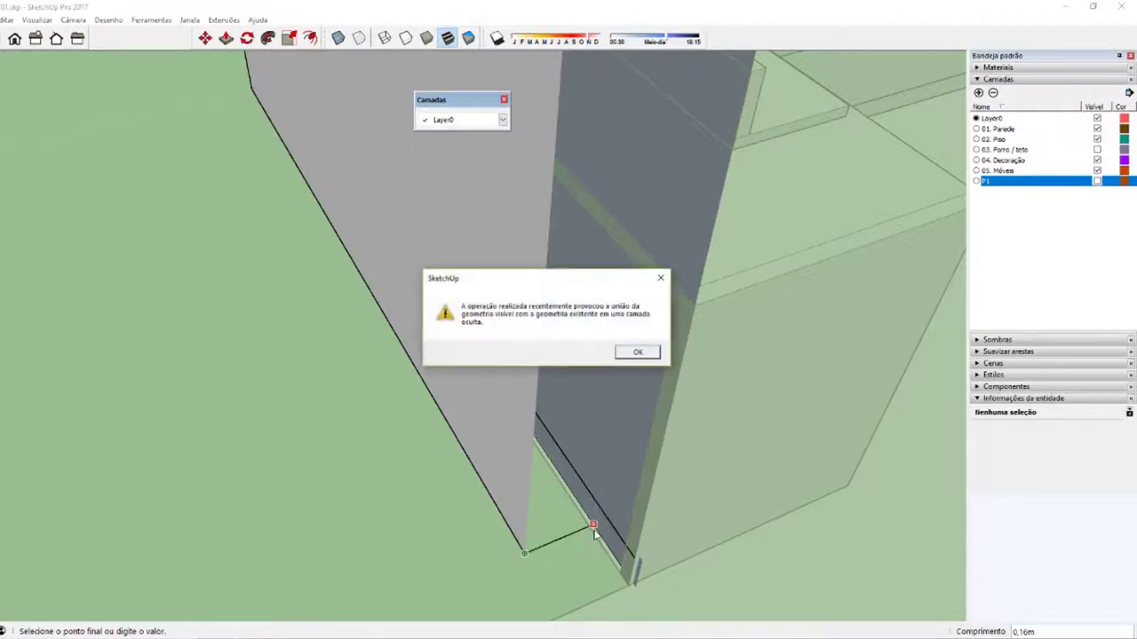
click(638, 352)
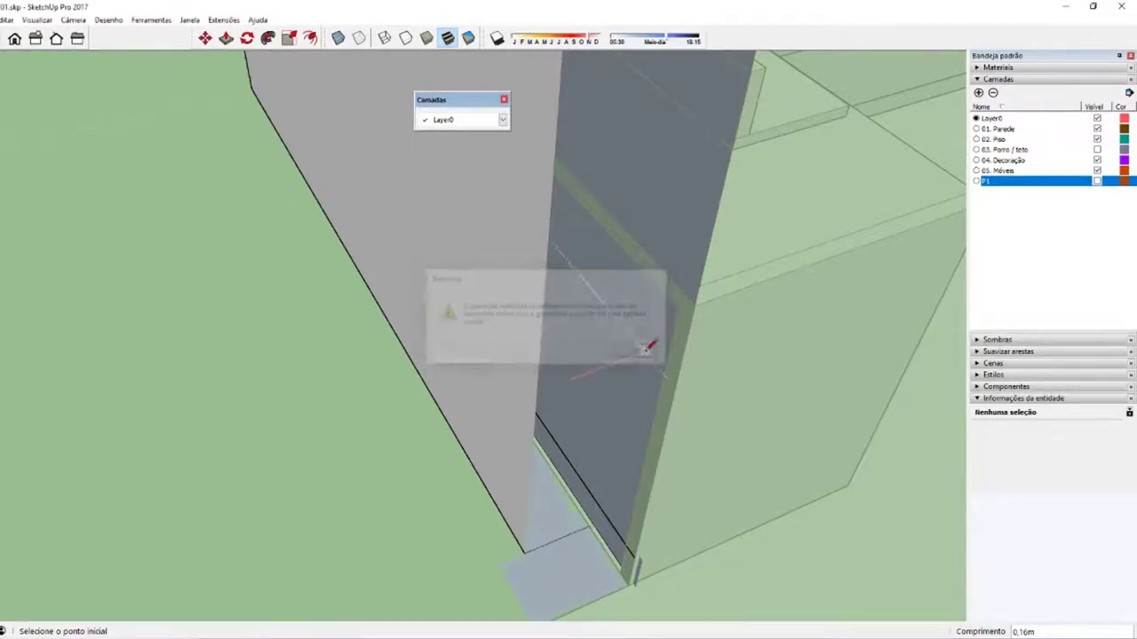
- Cancel the pending line, select the wall's end face and align the view to it
scroll(595, 522, up, 3)
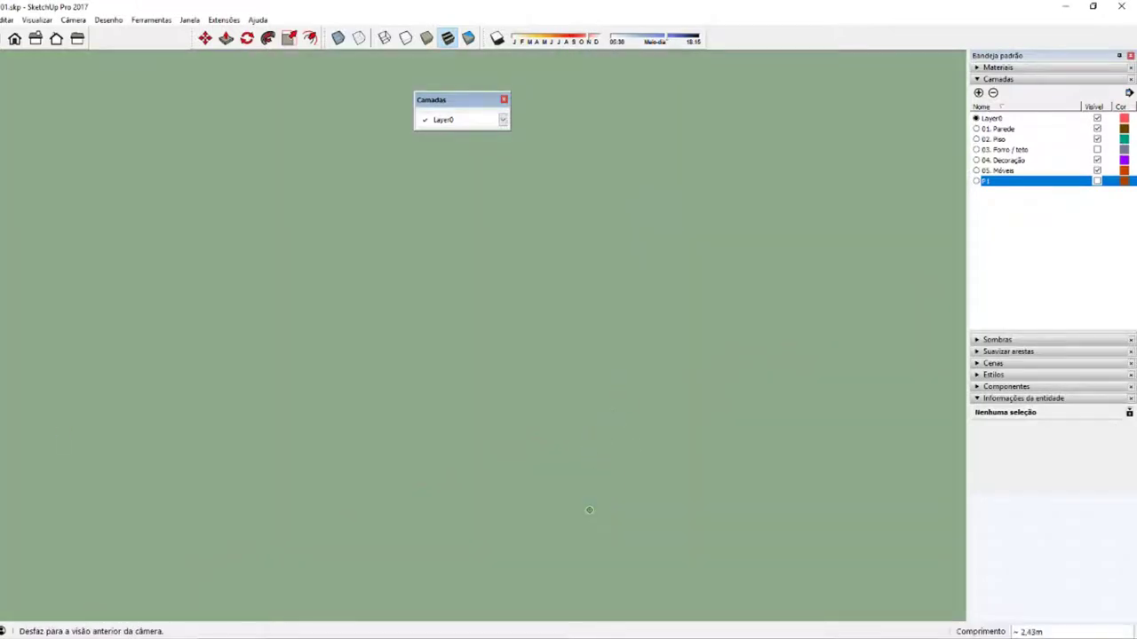
scroll(591, 507, down, 5)
mouse_move(393, 436)
middle_down()
mouse_move(762, 416)
mouse_move(587, 491)
middle_up()
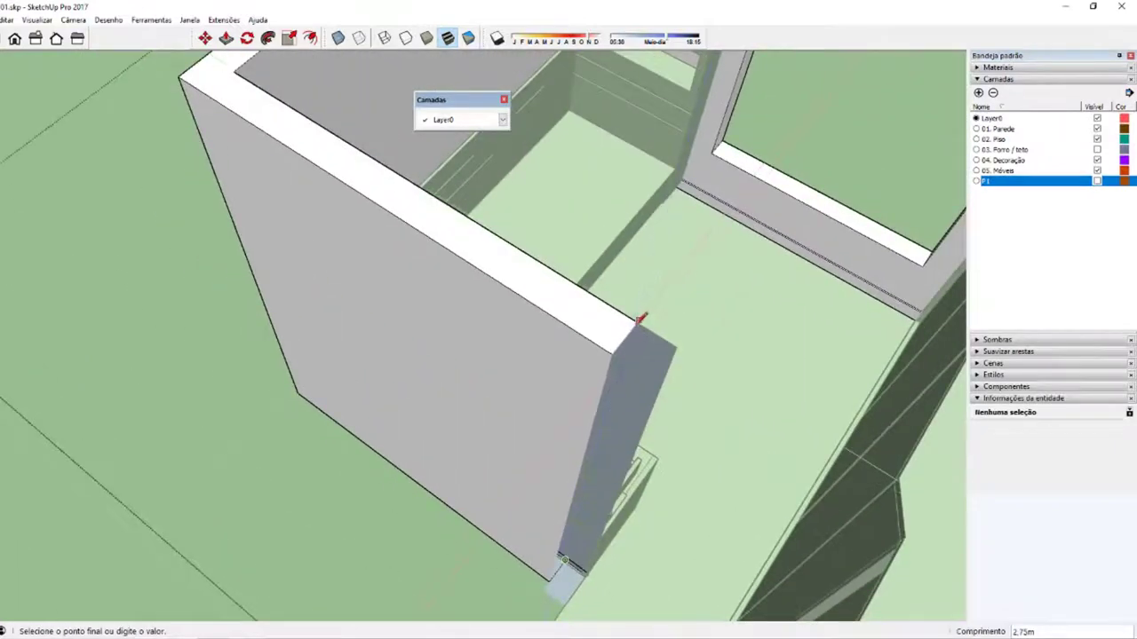
middle_drag(626, 405, 528, 535)
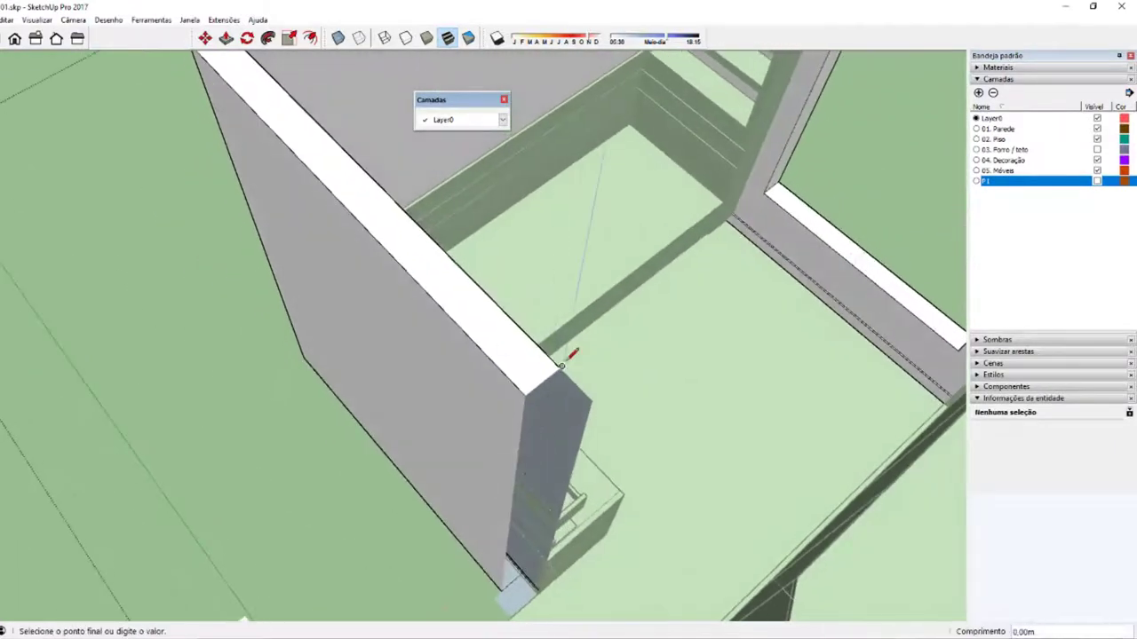
middle_drag(562, 365, 423, 569)
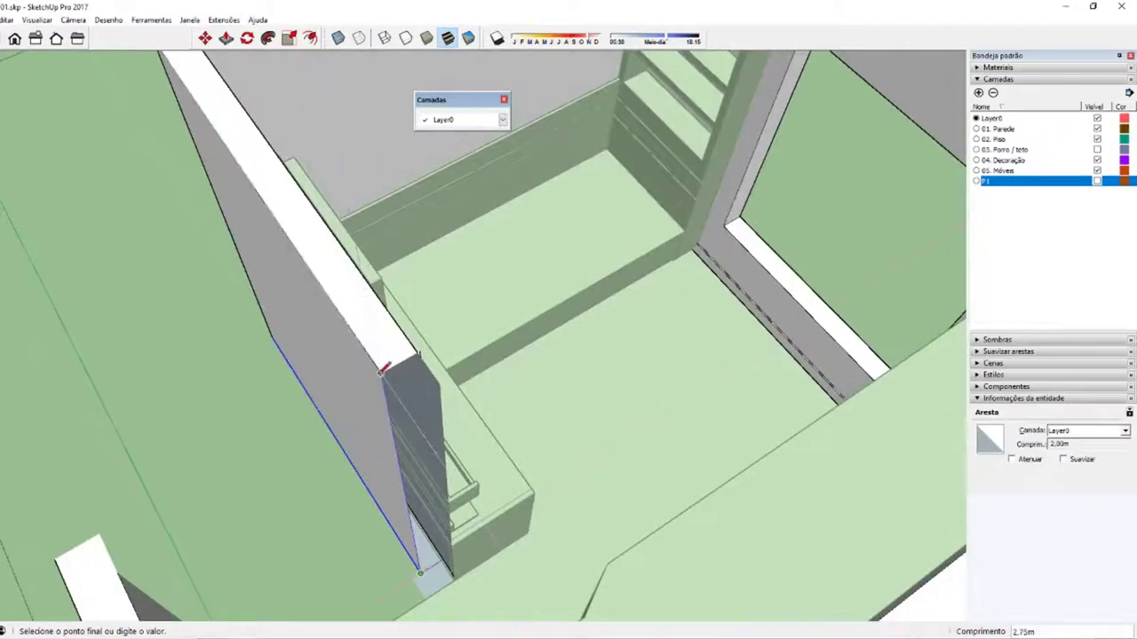
key(Escape)
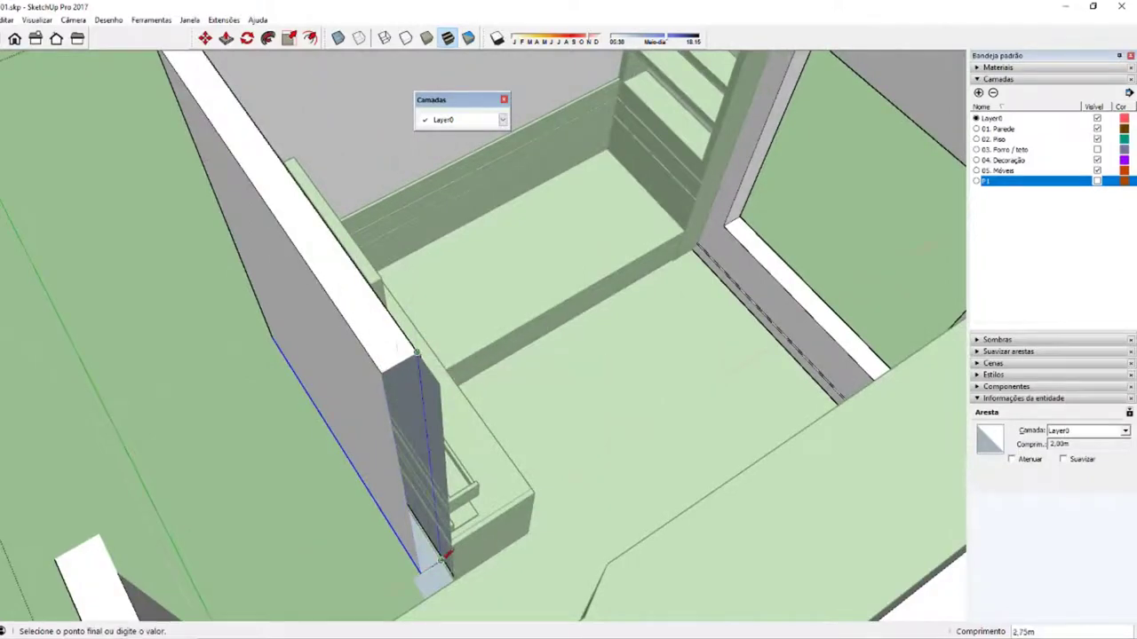
key(space)
click(423, 488)
mouse_move(422, 488)
middle_down()
mouse_move(399, 473)
mouse_move(514, 407)
middle_up()
right_click(531, 401)
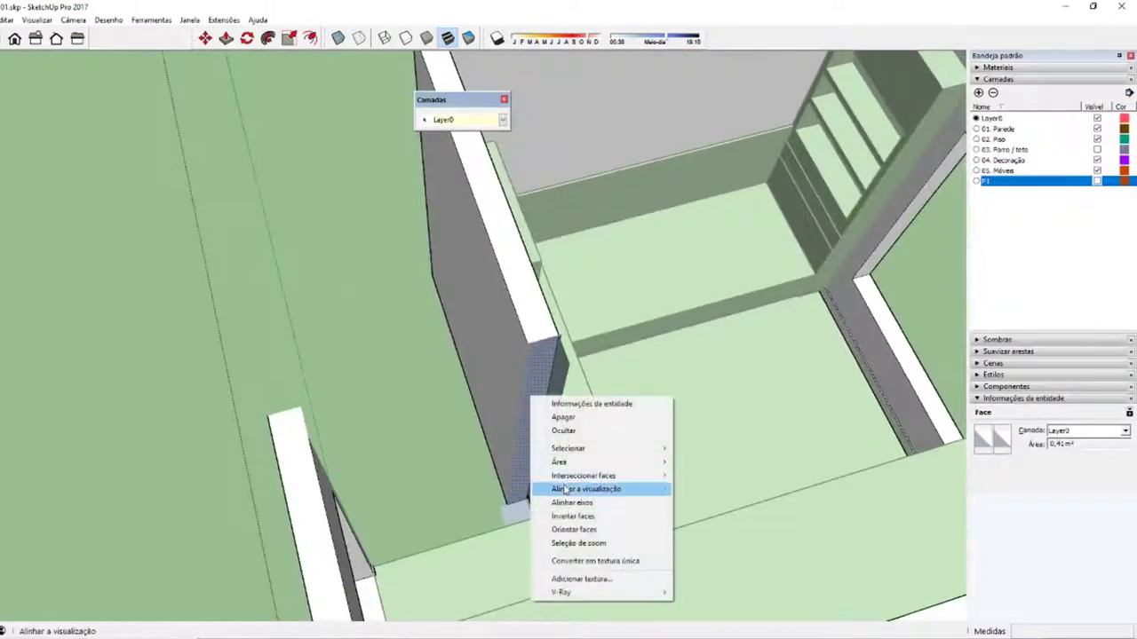
click(583, 515)
- Draw a rectangle on the side face of the beam above the doorway
mouse_move(465, 500)
middle_down()
mouse_move(486, 547)
mouse_move(337, 373)
middle_up()
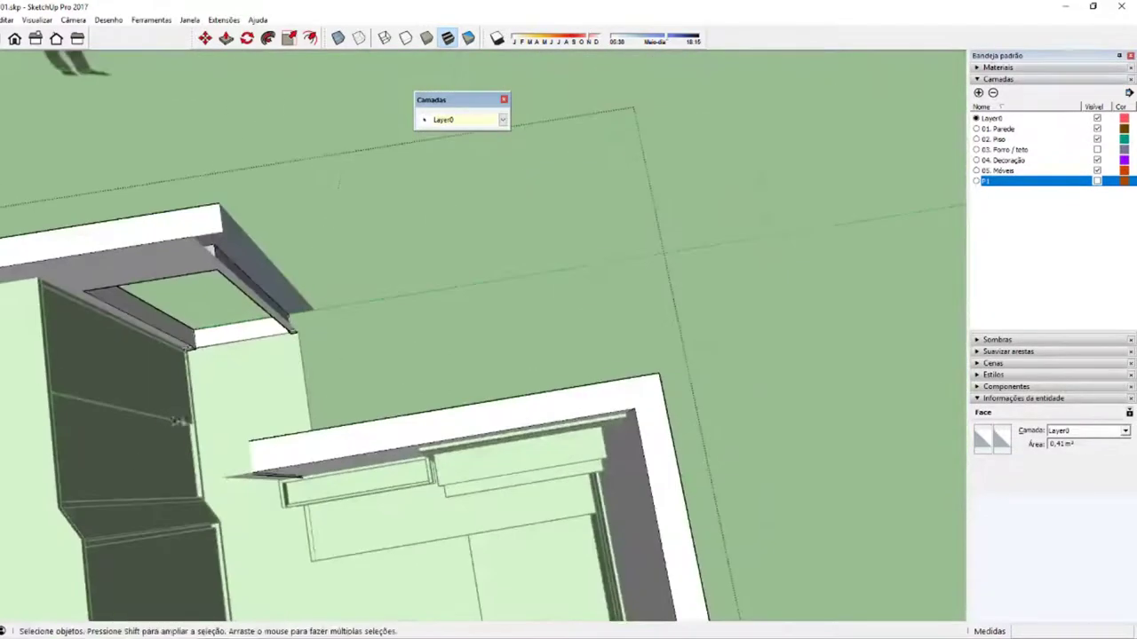
scroll(323, 406, up, 4)
scroll(337, 346, up, 2)
key(r)
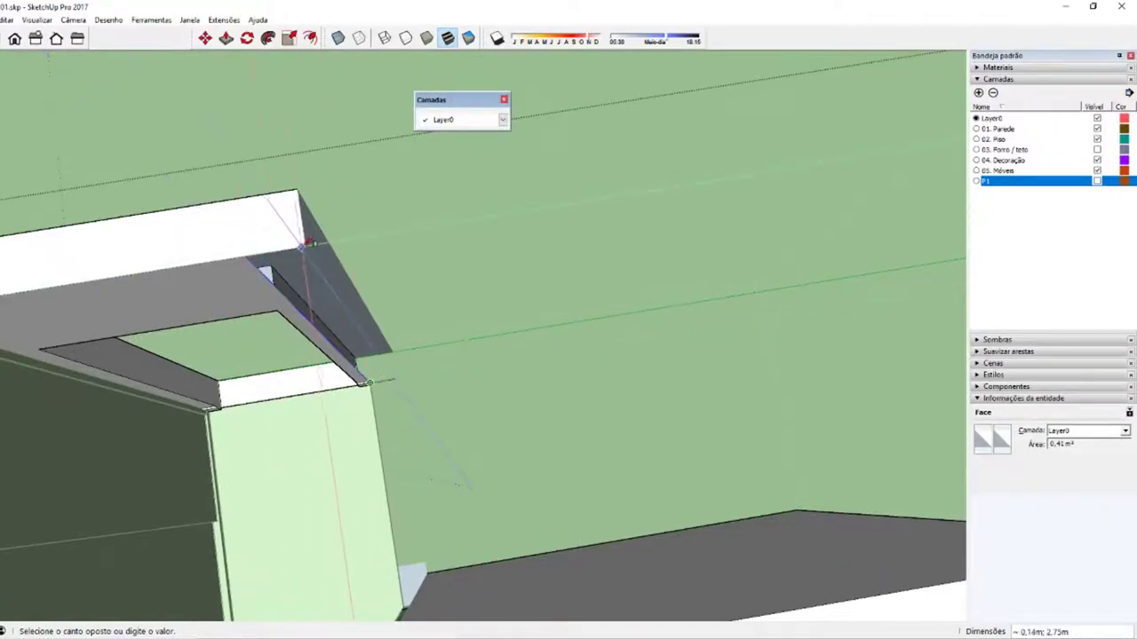
click(368, 382)
middle_drag(368, 382, 370, 364)
- Erase the extra edge on the beam's side and make layer P1 visible again
key(space)
key(e)
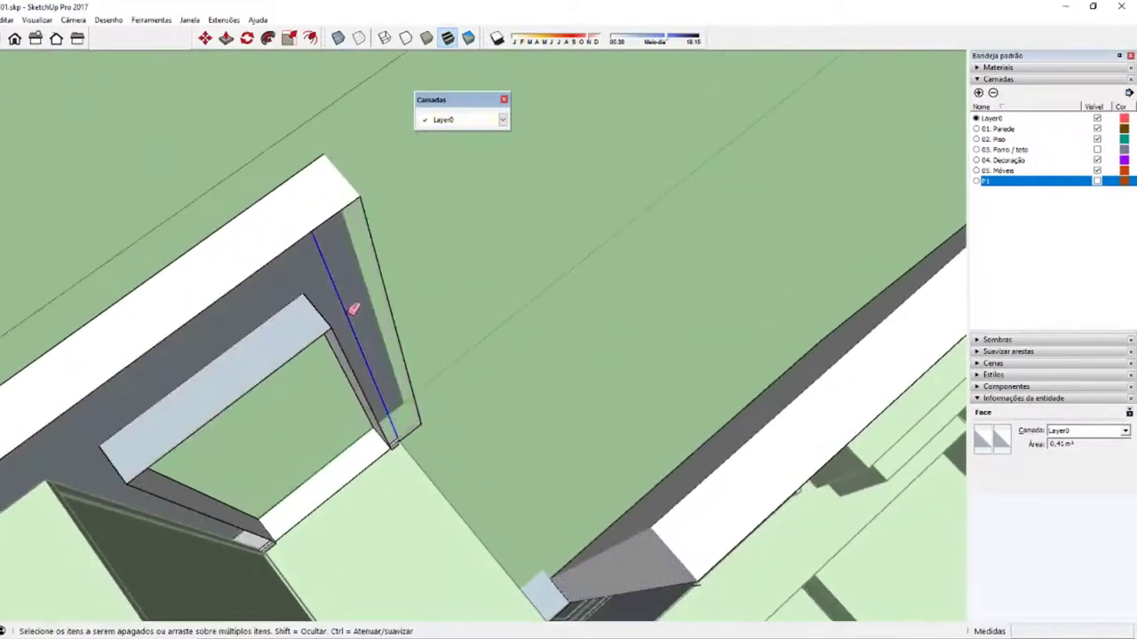
click(337, 327)
mouse_move(515, 381)
middle_down()
mouse_move(406, 436)
mouse_move(191, 375)
mouse_move(388, 384)
mouse_move(109, 476)
middle_up()
key(space)
click(1098, 181)
- Select a vertical edge on the grey wall and hide layer P1 again
scroll(500, 267, up, 3)
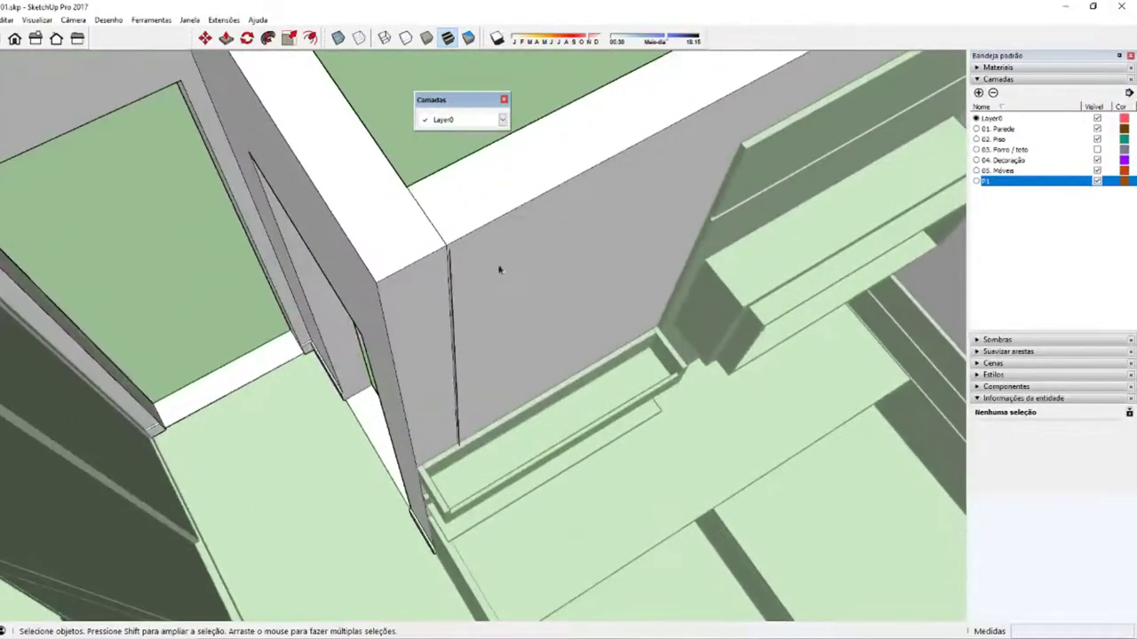
mouse_move(500, 267)
middle_down()
mouse_move(450, 291)
mouse_move(432, 241)
middle_up()
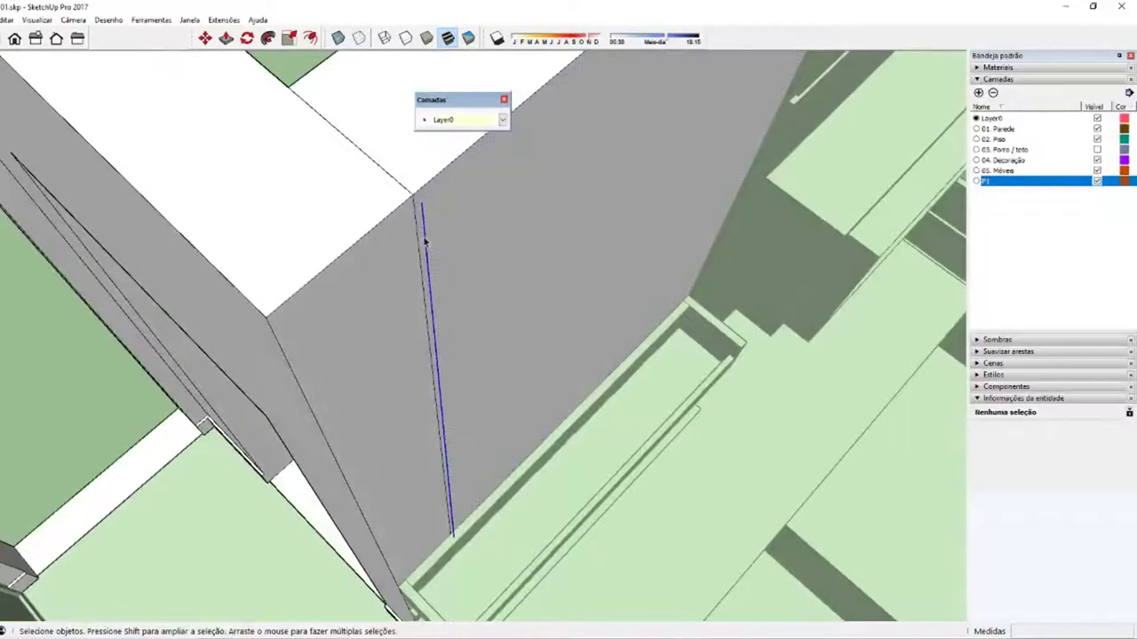
click(423, 250)
click(1097, 181)
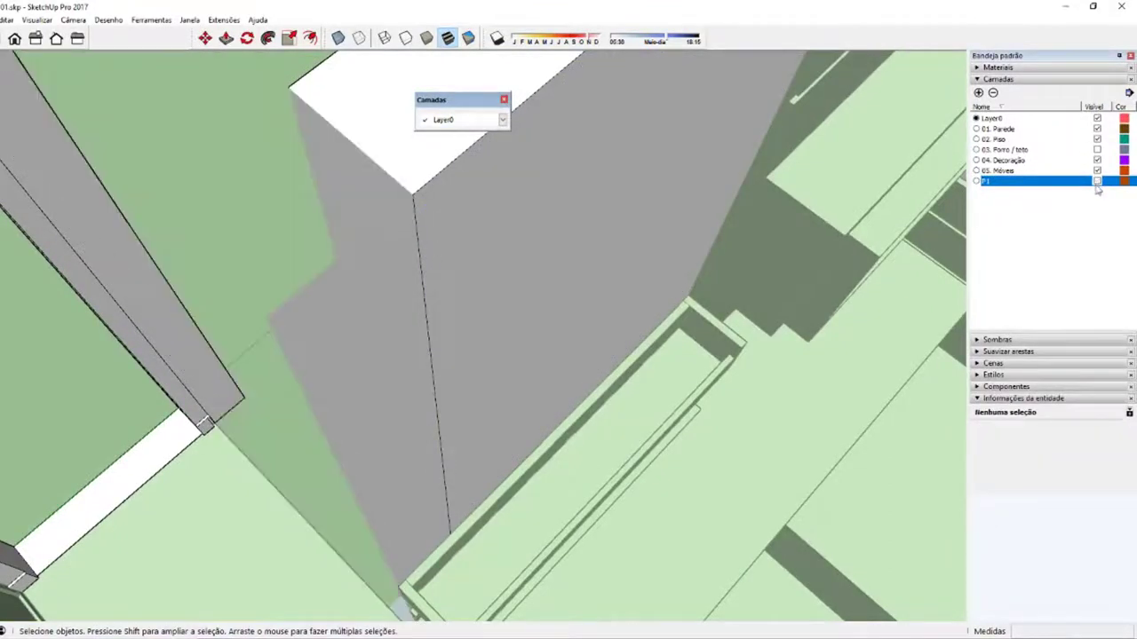
mouse_move(959, 191)
middle_down()
mouse_move(736, 233)
mouse_move(875, 350)
mouse_move(453, 256)
middle_up()
- Assign the grey wall's right, left and small faces to layer P1
click(383, 244)
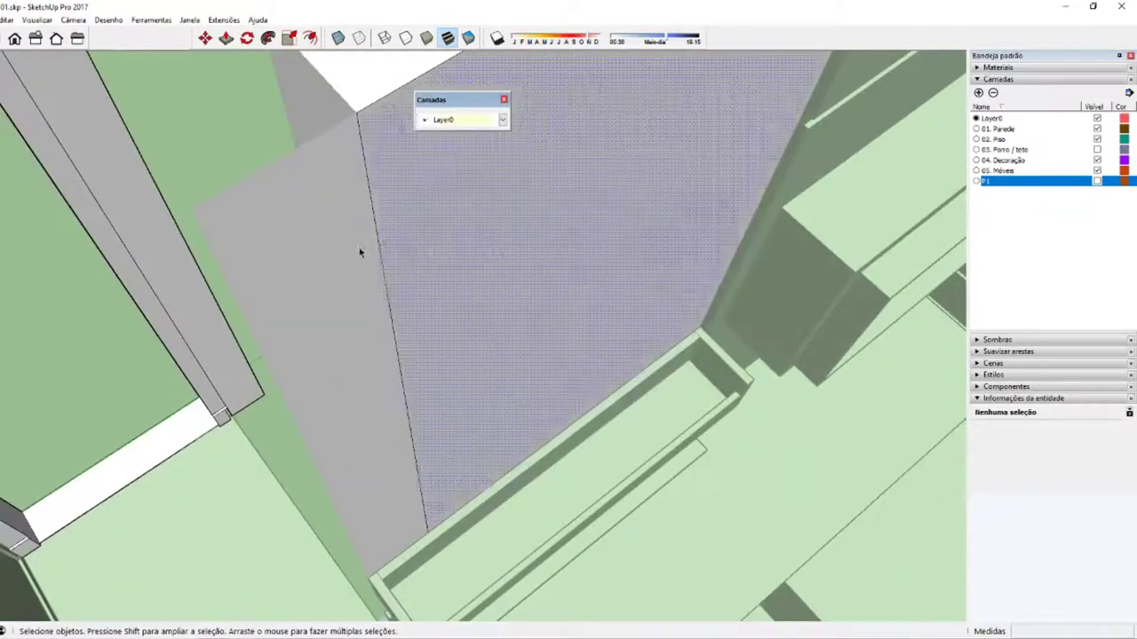
click(361, 246)
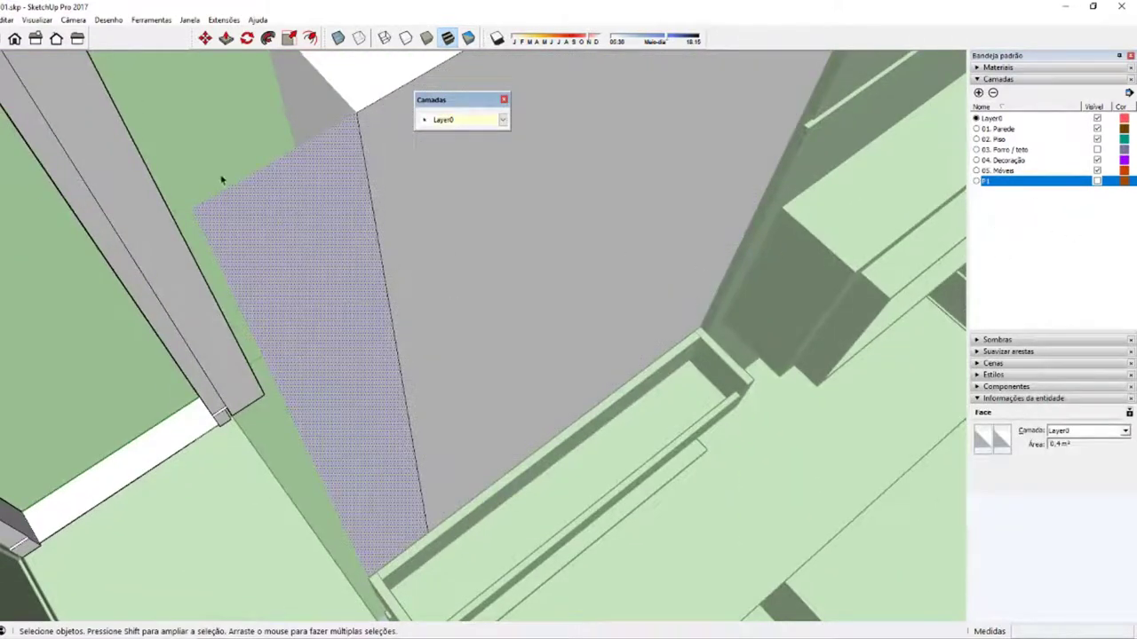
click(455, 120)
click(444, 194)
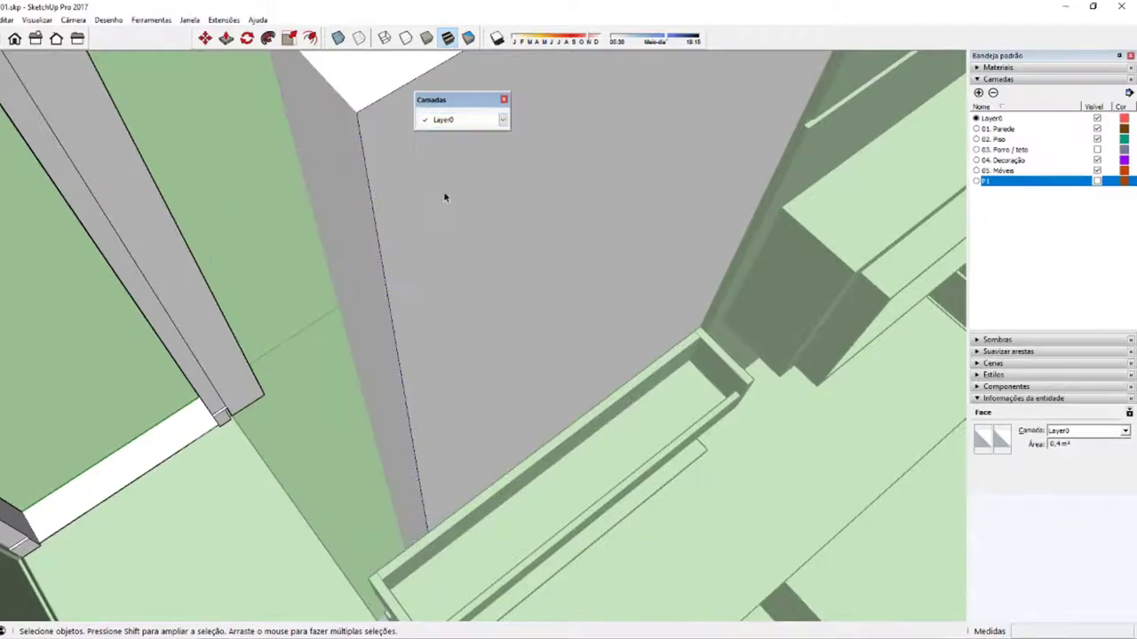
mouse_move(445, 193)
middle_down()
mouse_move(599, 317)
mouse_move(495, 457)
mouse_move(513, 501)
middle_up()
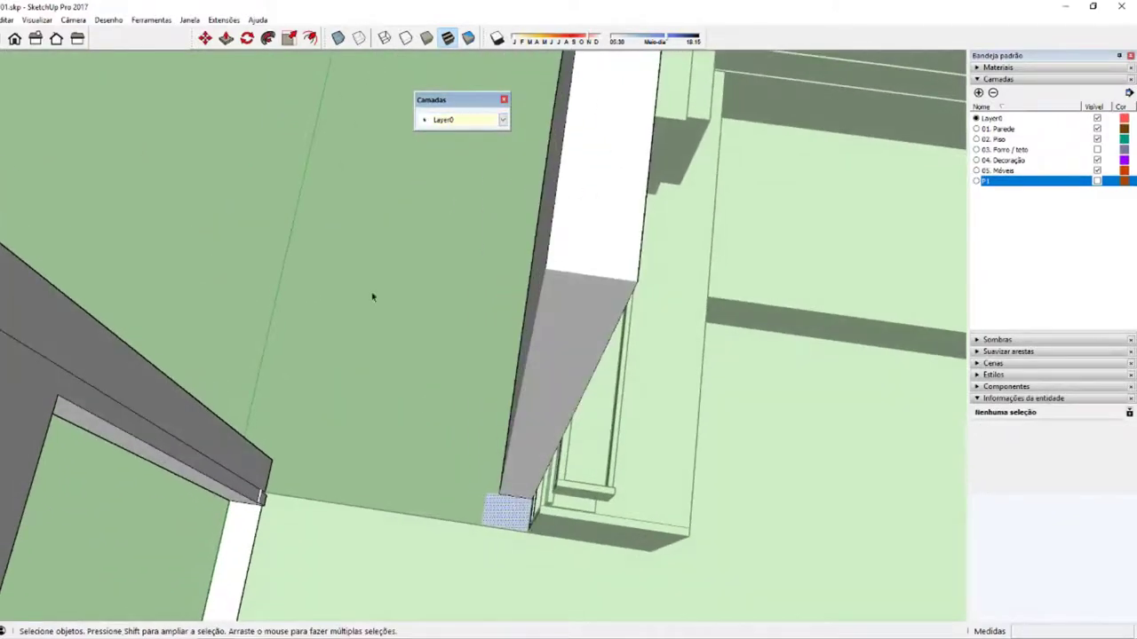
click(462, 120)
click(445, 188)
mouse_move(464, 233)
middle_down()
mouse_move(506, 409)
mouse_move(536, 460)
mouse_move(293, 470)
mouse_move(500, 410)
mouse_move(520, 417)
middle_up()
- Toggle layer P1's visibility repeatedly to check its contents, leaving it visible
click(1097, 181)
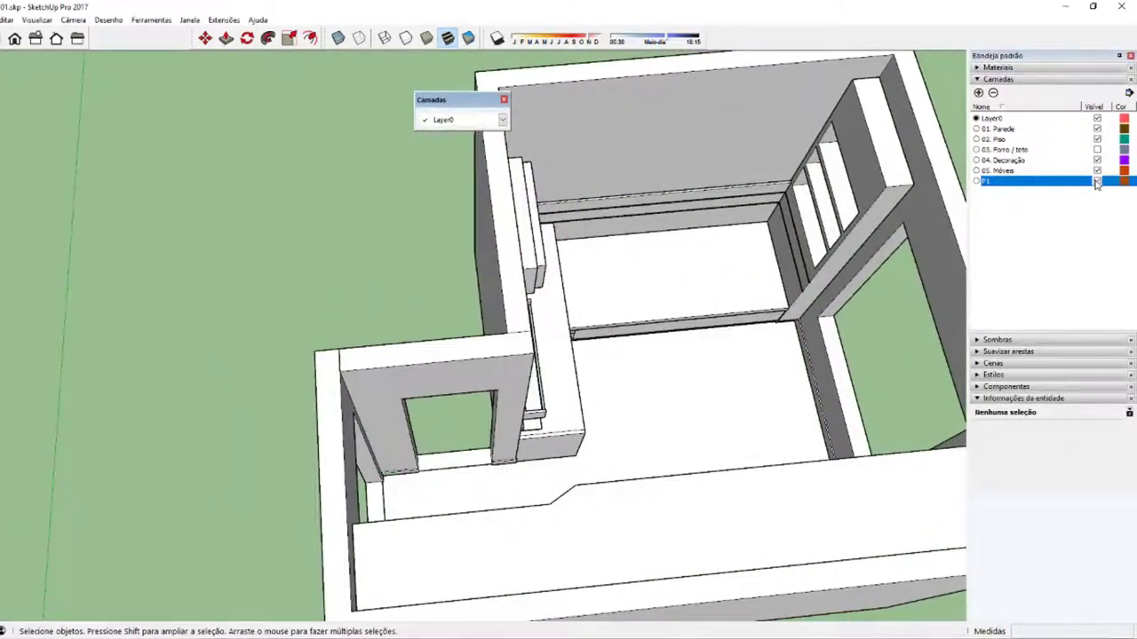
click(1097, 181)
click(1097, 182)
click(1097, 181)
click(1097, 181)
click(1096, 181)
mouse_move(550, 346)
middle_down()
mouse_move(481, 356)
mouse_move(456, 417)
middle_up()
scroll(481, 356, down, 5)
scroll(420, 391, up, 2)
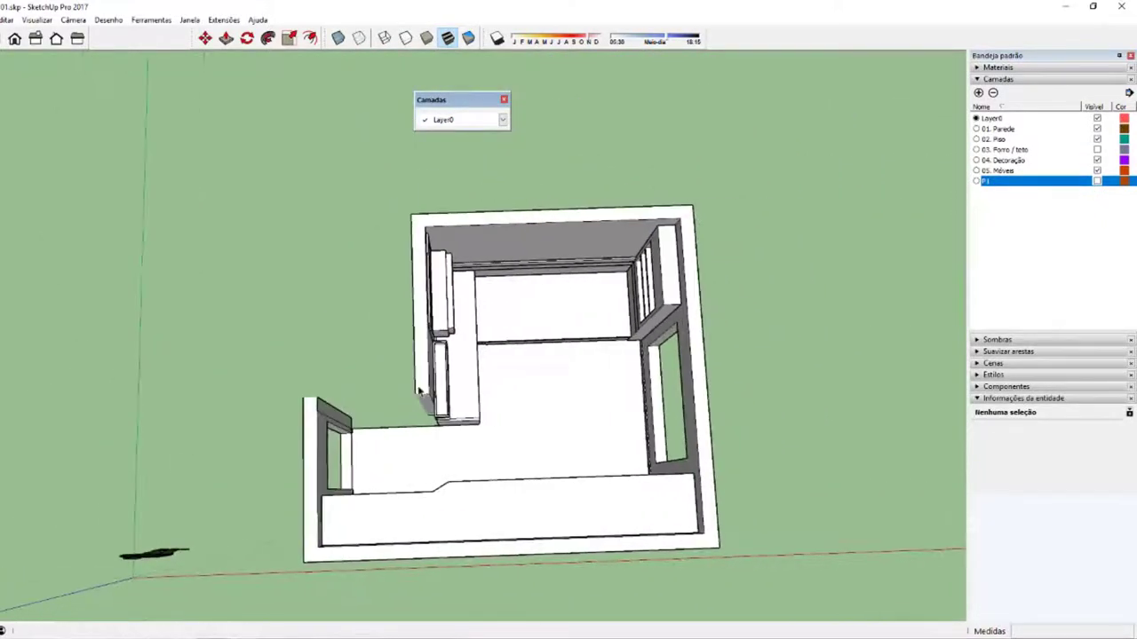
click(1099, 184)
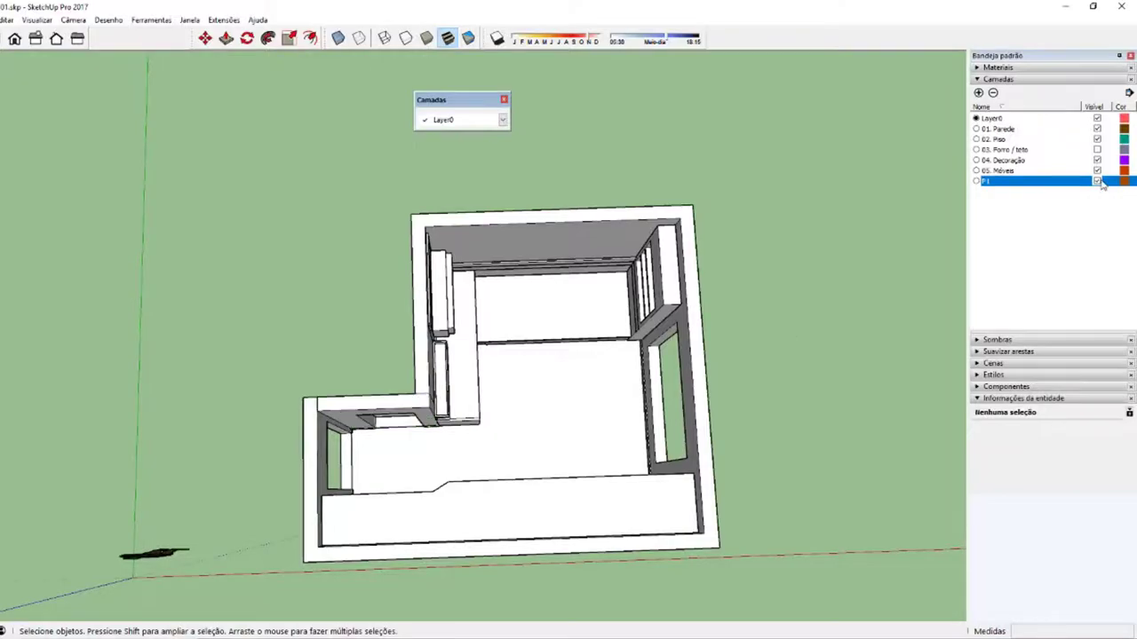
- Open the shelf group in the corner and select the shelf unit to inspect it
middle_drag(525, 394, 509, 300)
scroll(509, 300, up, 4)
scroll(509, 300, up, 2)
double_click(509, 300)
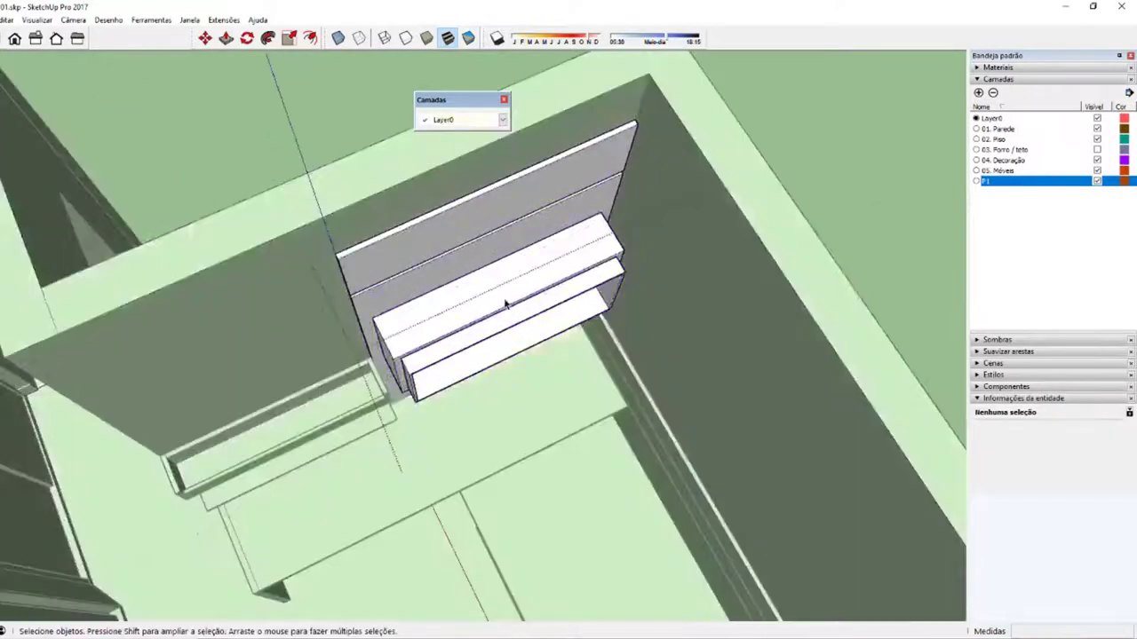
click(486, 307)
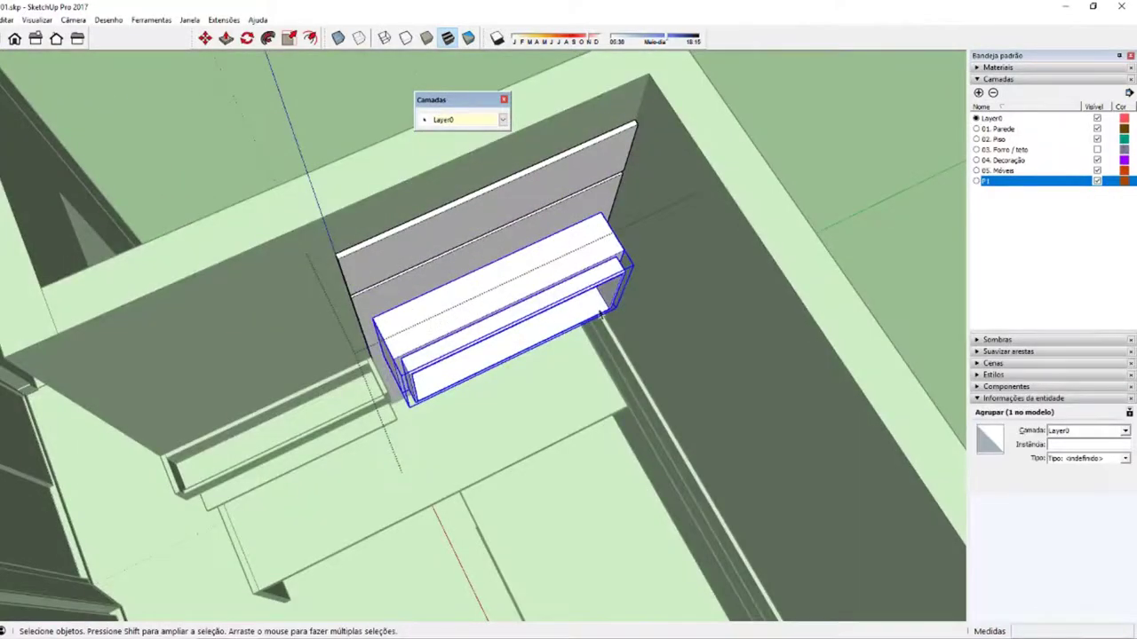
mouse_move(508, 300)
middle_down()
mouse_move(571, 317)
mouse_move(509, 417)
middle_up()
scroll(571, 317, down, 5)
scroll(509, 418, down, 2)
- Briefly show the 03. Forro / teto layer, hide it again, and select the floor group
click(1097, 149)
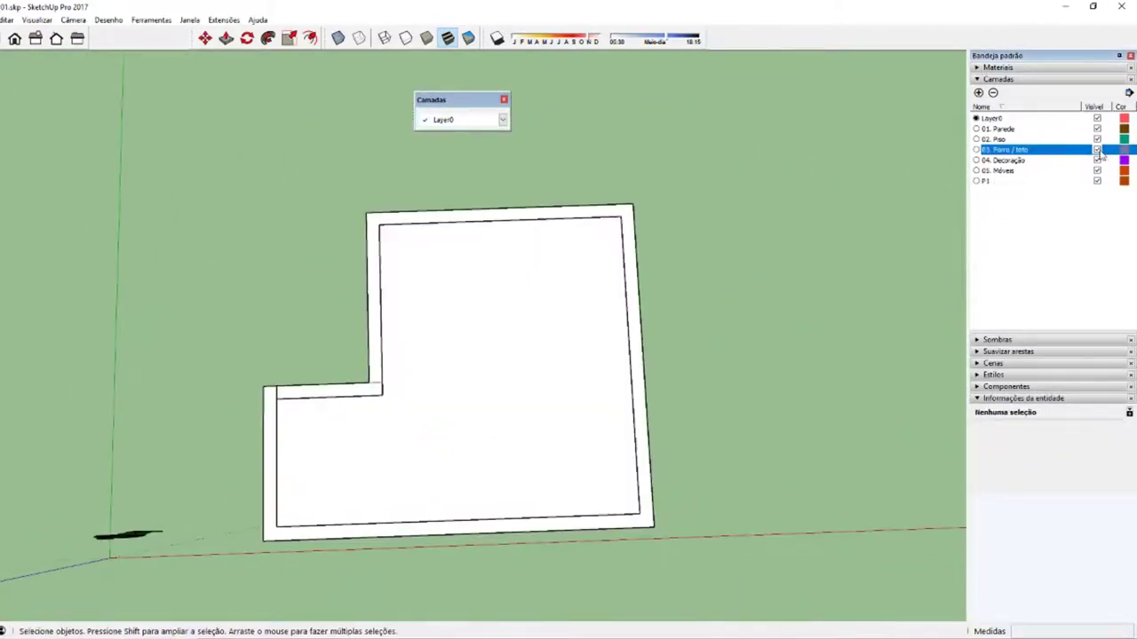
click(1096, 149)
mouse_move(550, 355)
middle_down()
mouse_move(633, 324)
mouse_move(530, 332)
middle_up()
scroll(530, 331, up, 3)
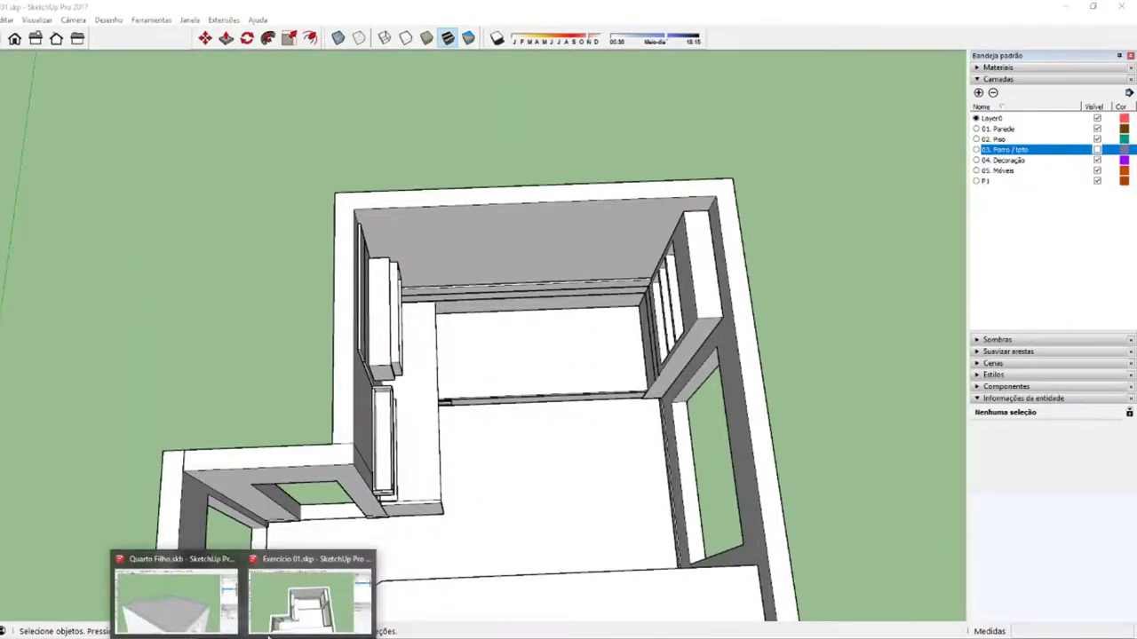
click(606, 459)
- Dismiss the recent models list and close the floating Layers window
right_click(242, 638)
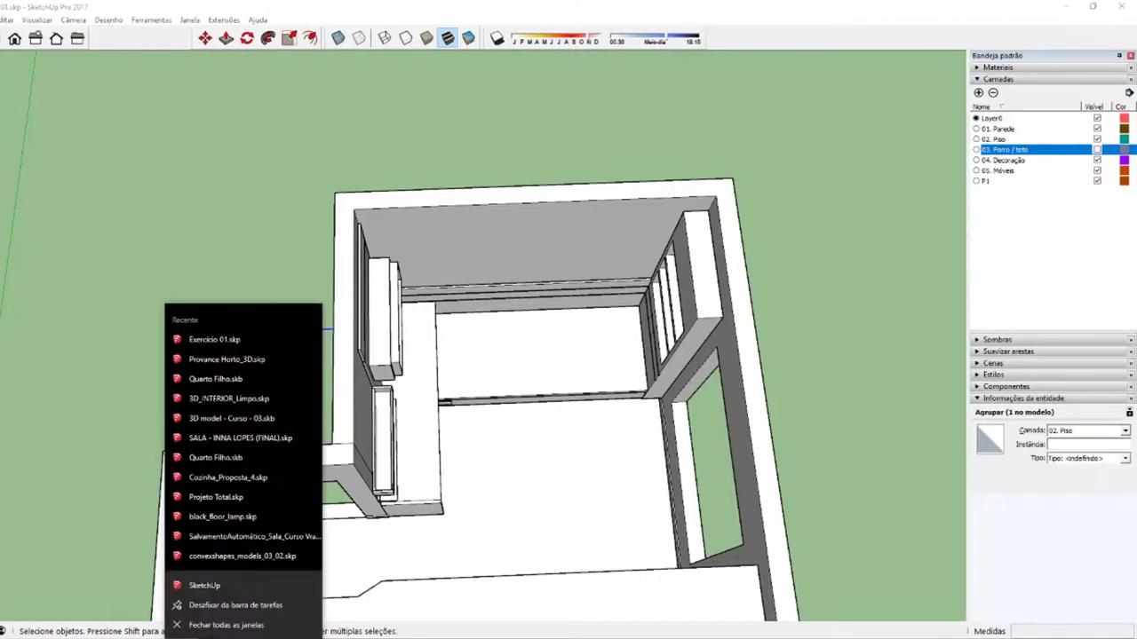
click(256, 433)
mouse_move(521, 382)
middle_down()
mouse_move(715, 337)
mouse_move(552, 293)
mouse_move(778, 290)
middle_up()
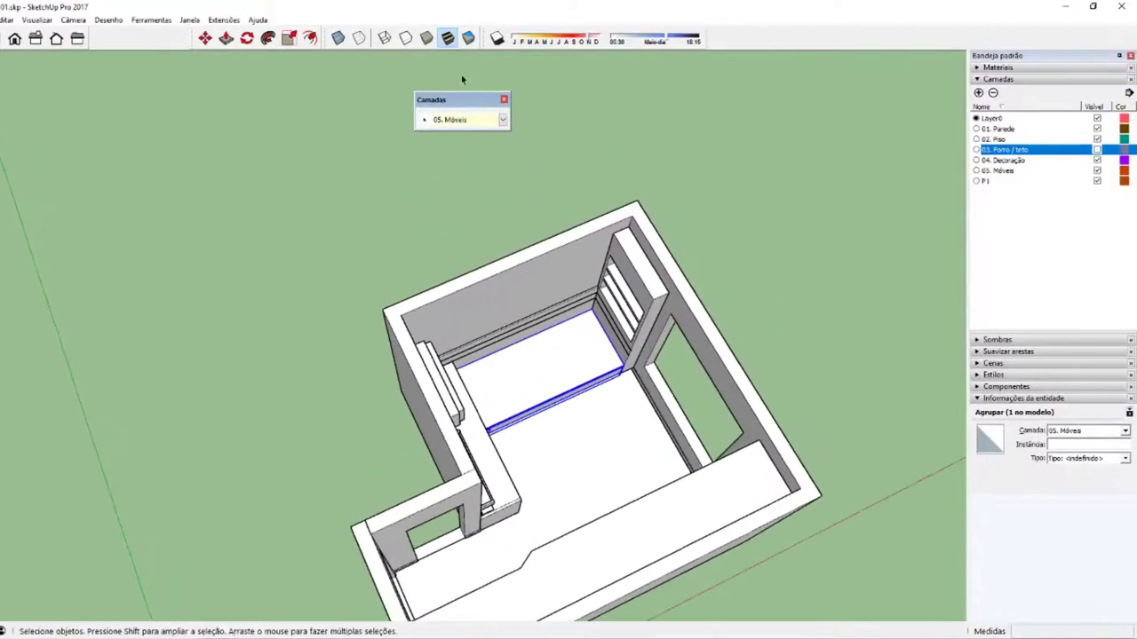
click(504, 100)
mouse_move(550, 424)
middle_down()
mouse_move(442, 421)
mouse_move(391, 380)
mouse_move(533, 470)
mouse_move(411, 515)
mouse_move(533, 470)
mouse_move(517, 348)
mouse_move(424, 417)
middle_up()
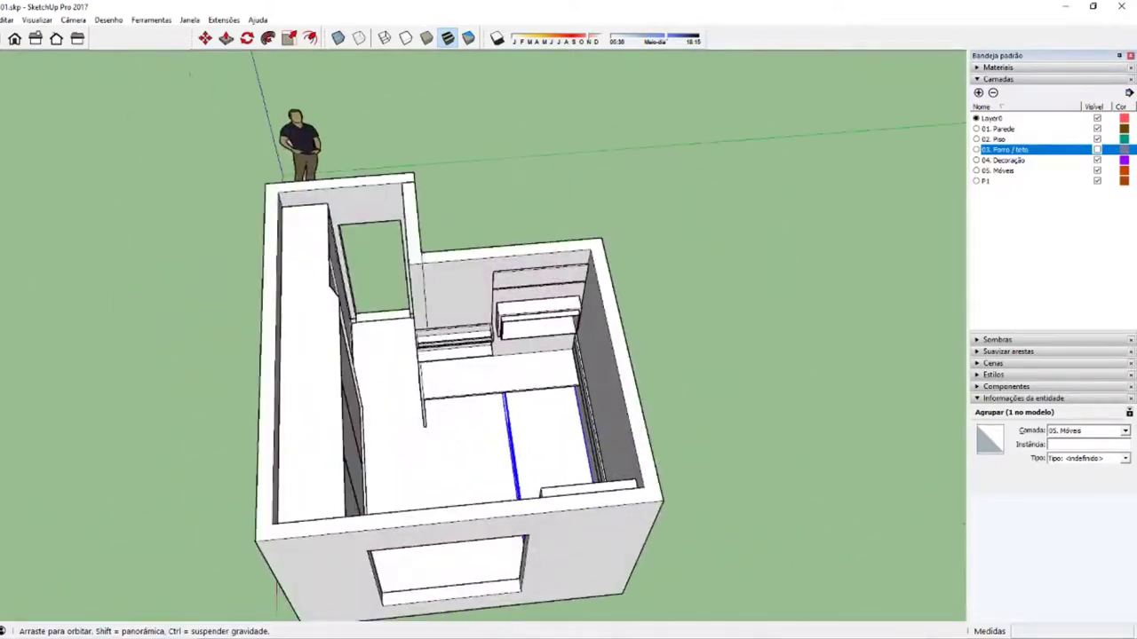
- Add a new layer named 06. Portas to the Layers panel
mouse_move(493, 364)
middle_down()
mouse_move(731, 329)
mouse_move(376, 254)
middle_up()
scroll(376, 254, up, 2)
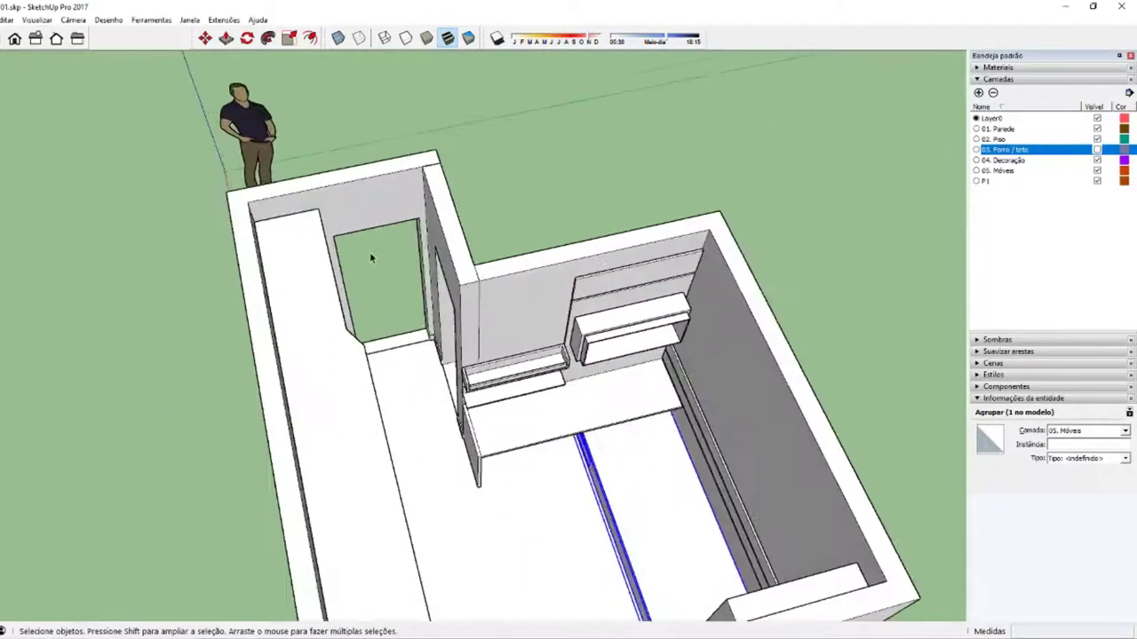
scroll(334, 250, up, 2)
middle_drag(364, 329, 843, 295)
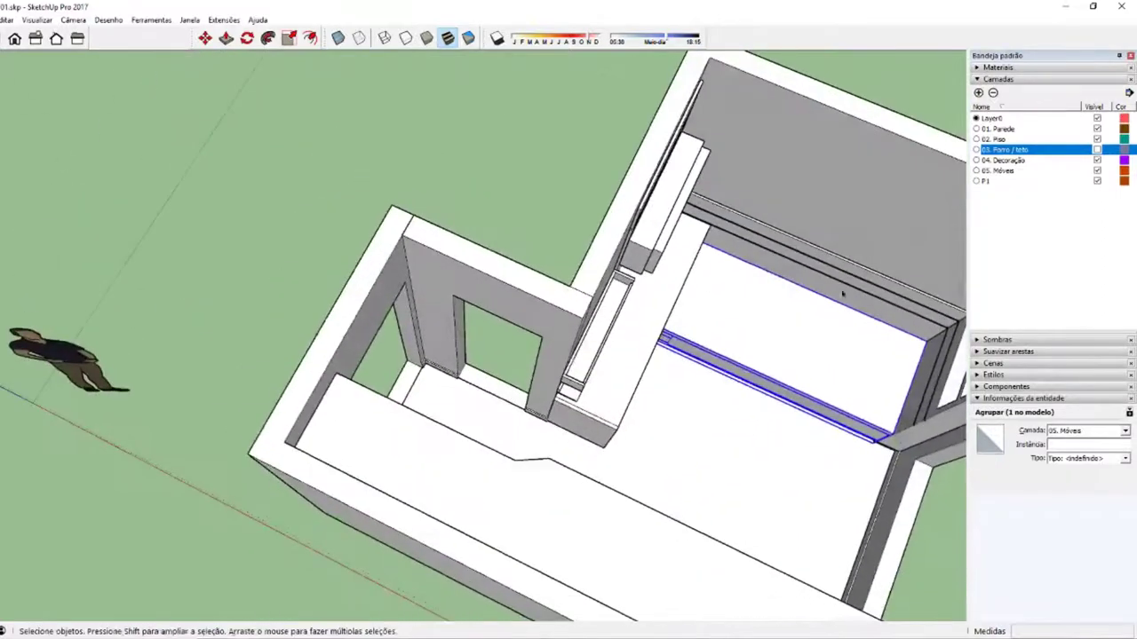
click(977, 94)
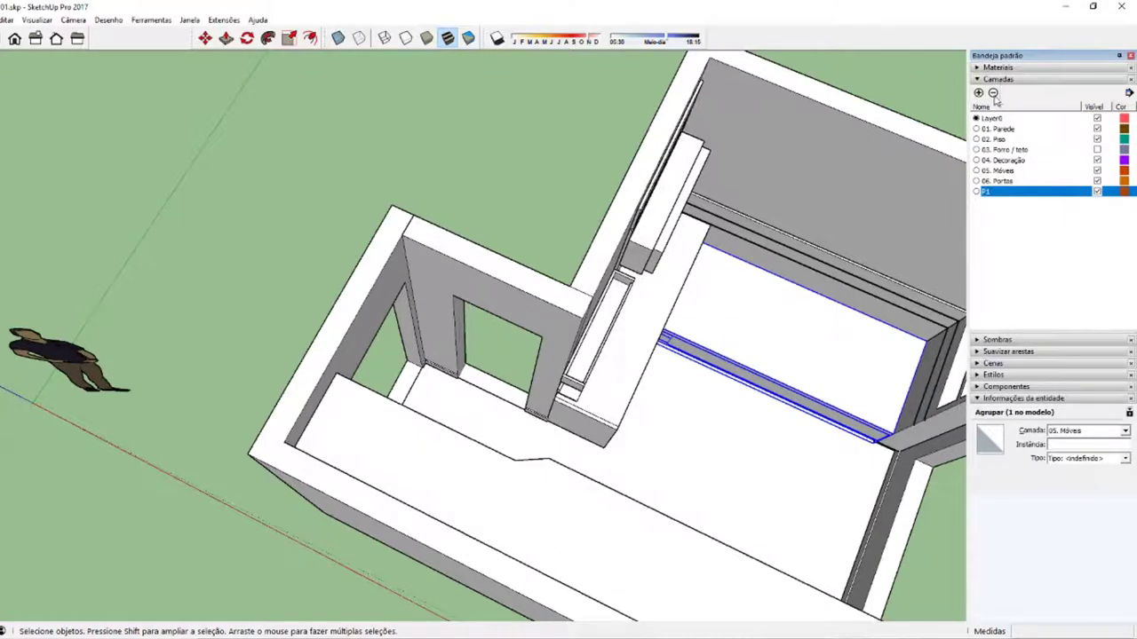
- Delete layer P1, moving its contents to the default layer
click(993, 93)
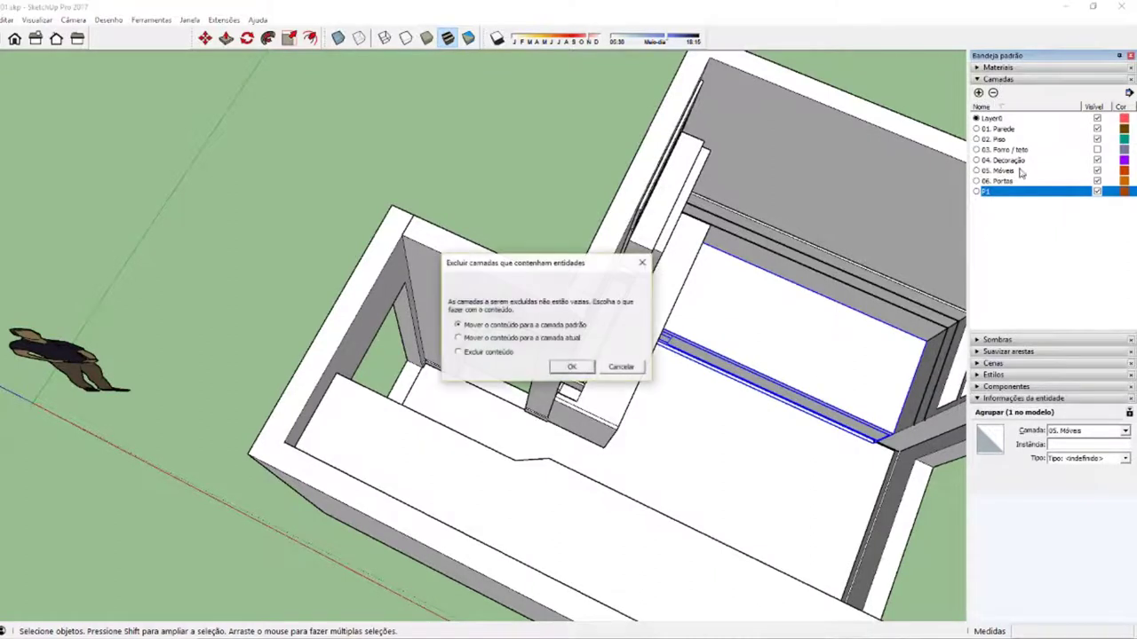
click(572, 367)
middle_drag(572, 367, 759, 333)
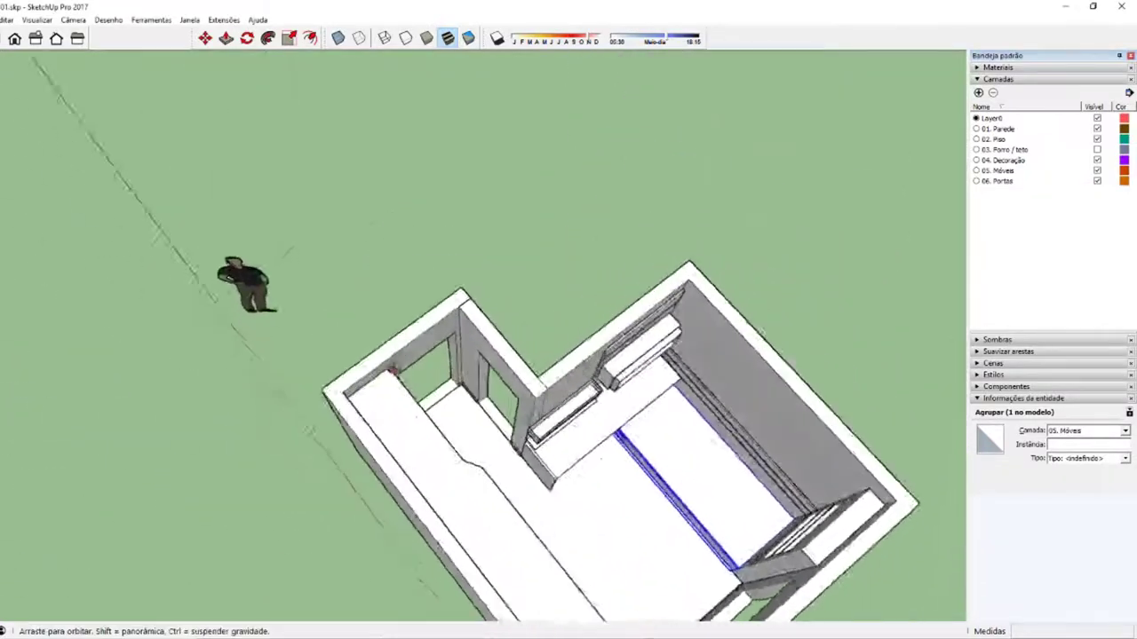
mouse_move(503, 456)
middle_down()
mouse_move(216, 414)
mouse_move(305, 475)
mouse_move(432, 533)
mouse_move(827, 502)
middle_up()
mouse_move(726, 445)
middle_down()
mouse_move(725, 274)
mouse_move(672, 357)
mouse_move(684, 400)
mouse_move(561, 449)
mouse_move(507, 373)
mouse_move(538, 364)
mouse_move(523, 482)
mouse_move(284, 347)
mouse_move(494, 417)
middle_up()
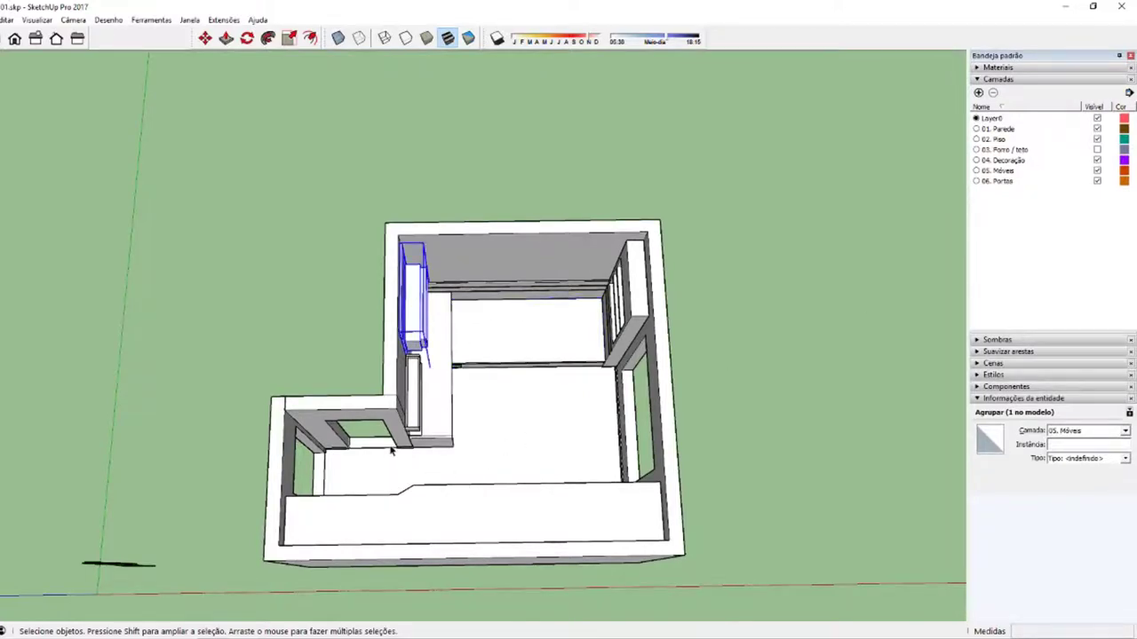
mouse_move(391, 452)
middle_down()
mouse_move(382, 435)
mouse_move(470, 428)
middle_up()
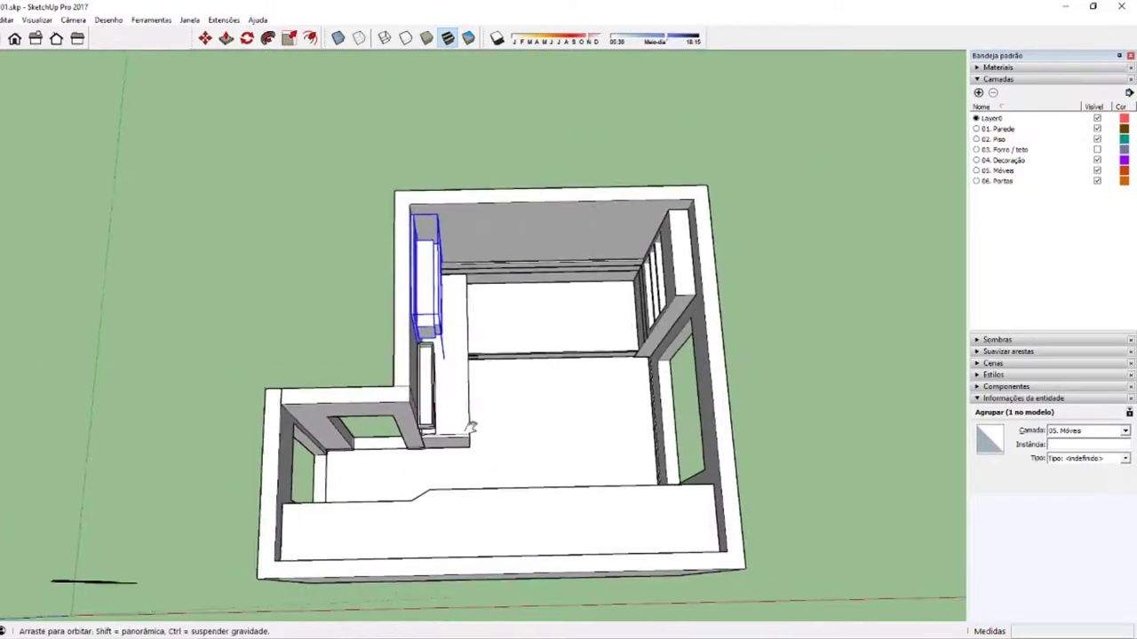
scroll(469, 419, down, 1)
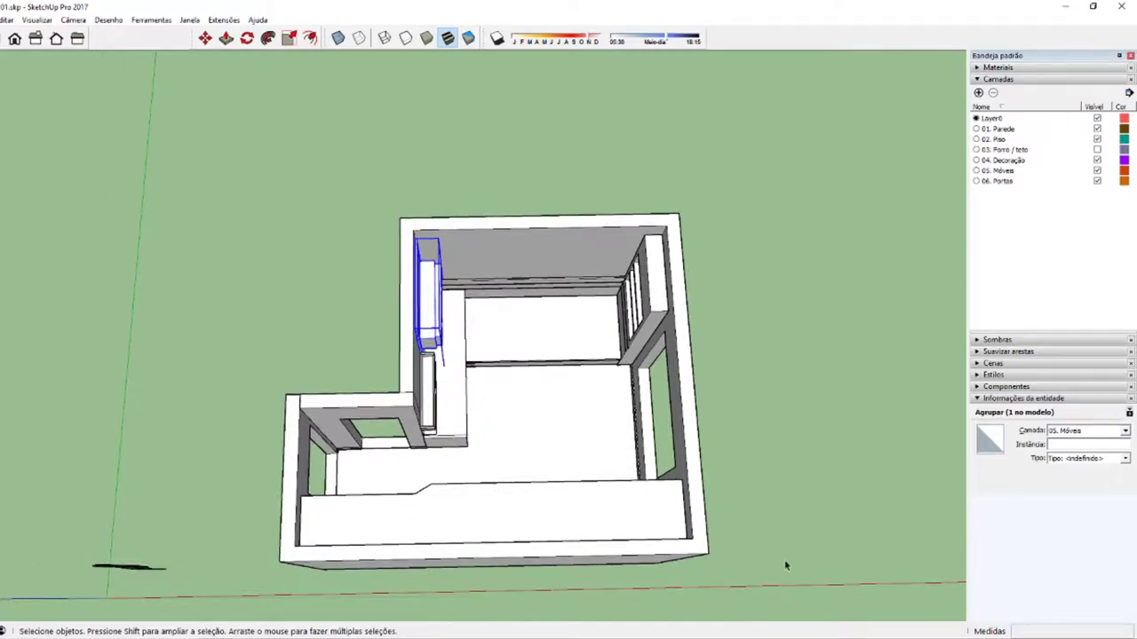